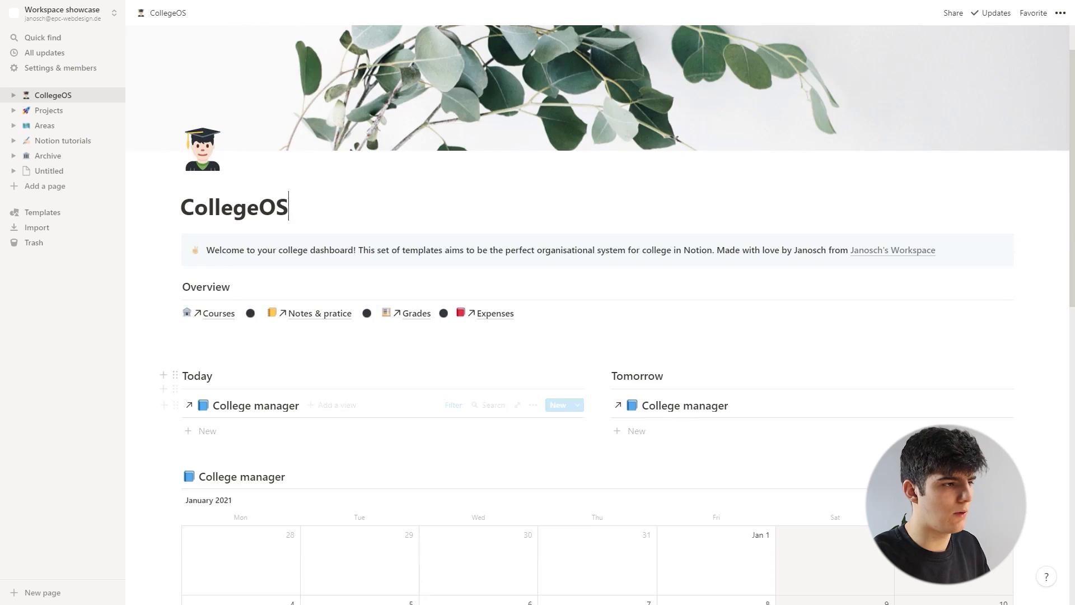
Step: View the Notes & pratice database, and open the Theoretic computer science course from Courses as a full page
{"action": "left_click", "coordinate": [319, 313]}
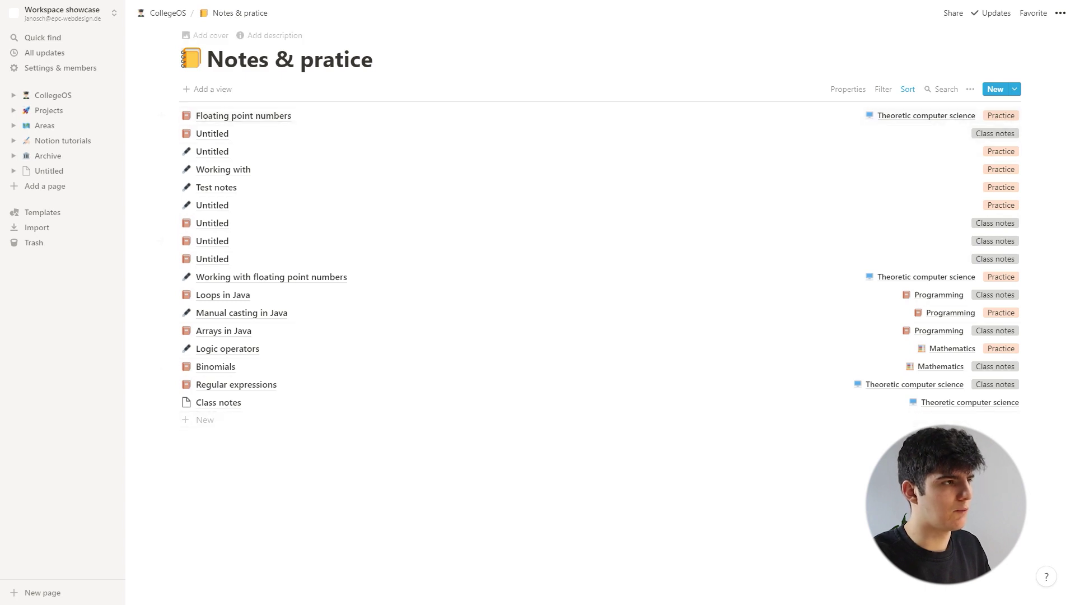
{"action": "left_click", "coordinate": [167, 13]}
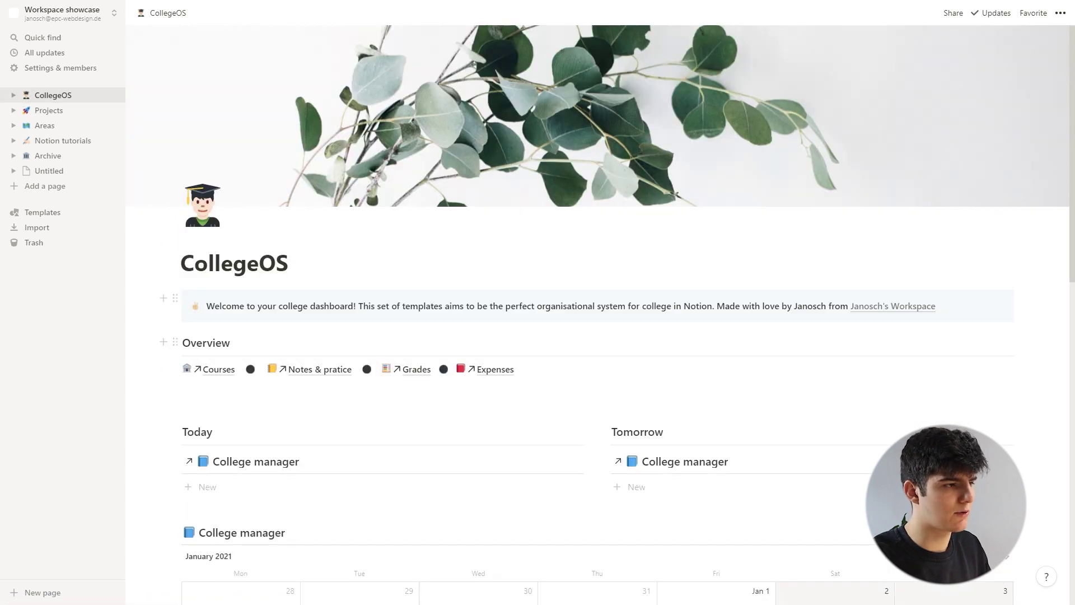
{"action": "scroll", "coordinate": [212, 314], "scroll_direction": "down", "scroll_amount": 1}
{"action": "left_click", "coordinate": [211, 312]}
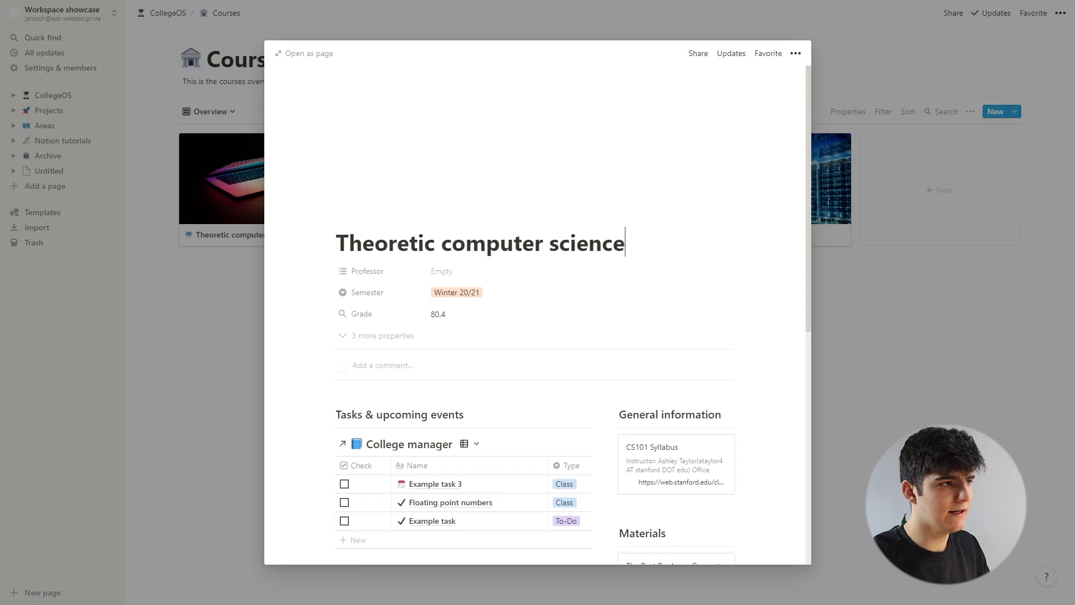
{"action": "left_click", "coordinate": [304, 53]}
{"action": "scroll", "coordinate": [304, 53], "scroll_direction": "down", "scroll_amount": 5}
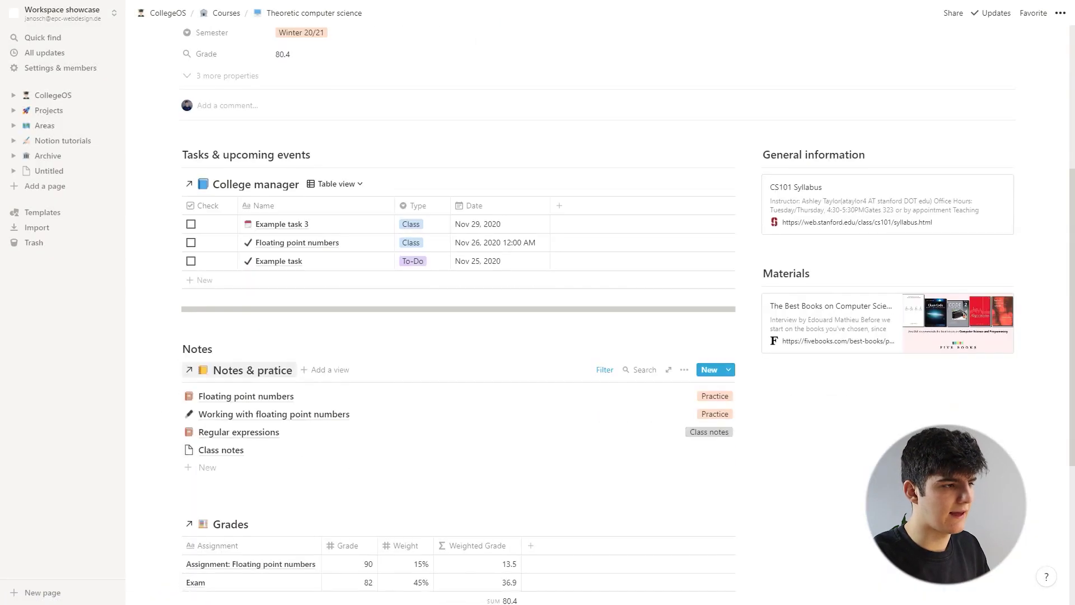
Step: Examine the Course filter applied to the Notes & pratice list on the course page
{"action": "scroll", "coordinate": [447, 364], "scroll_direction": "down", "scroll_amount": 2}
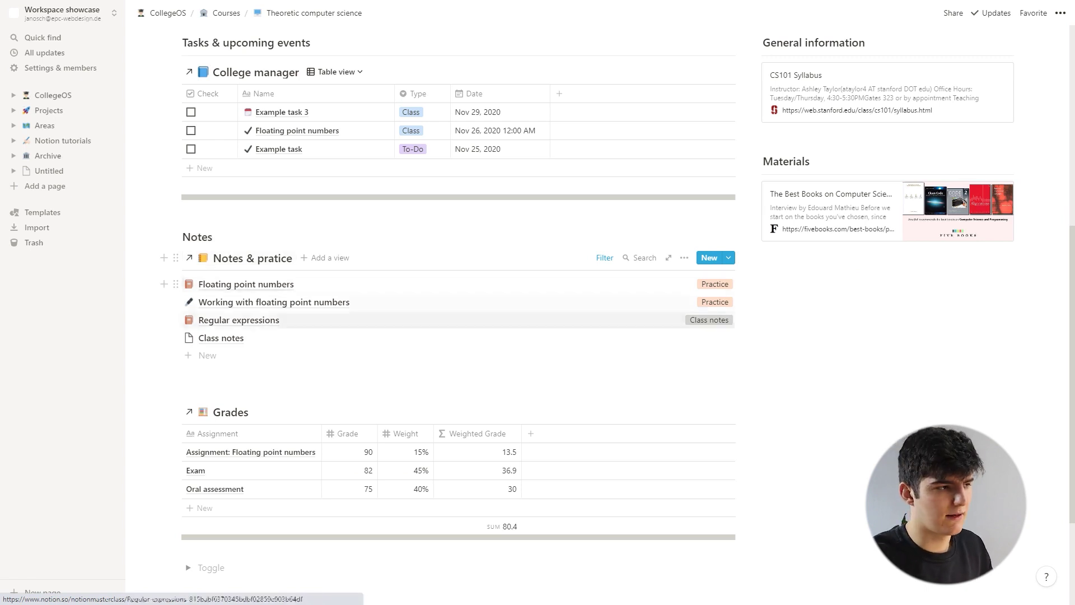
{"action": "left_click", "coordinate": [604, 257]}
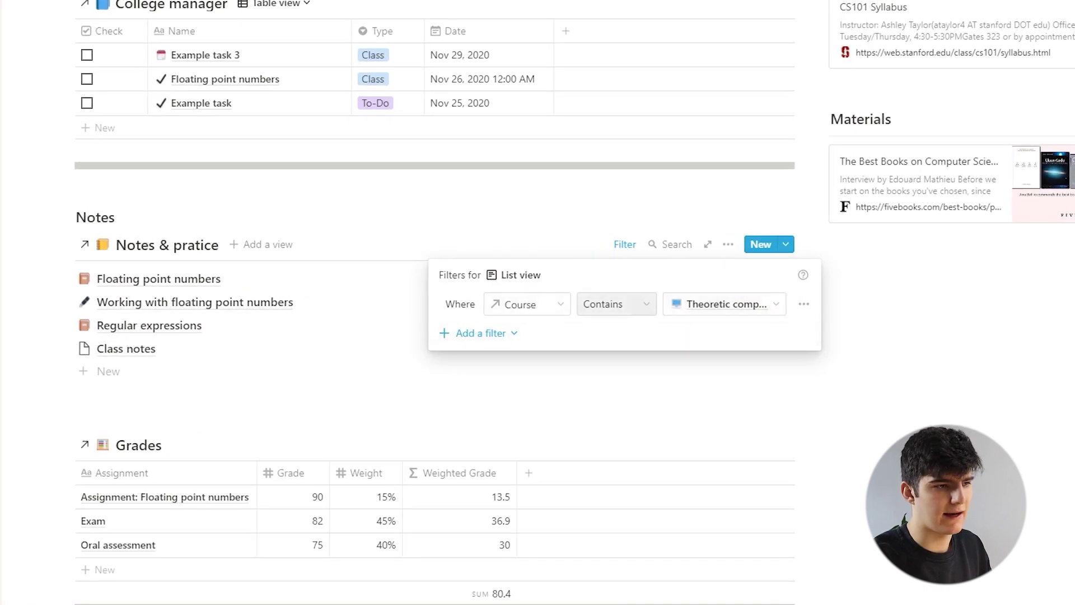
{"action": "left_click", "coordinate": [711, 387]}
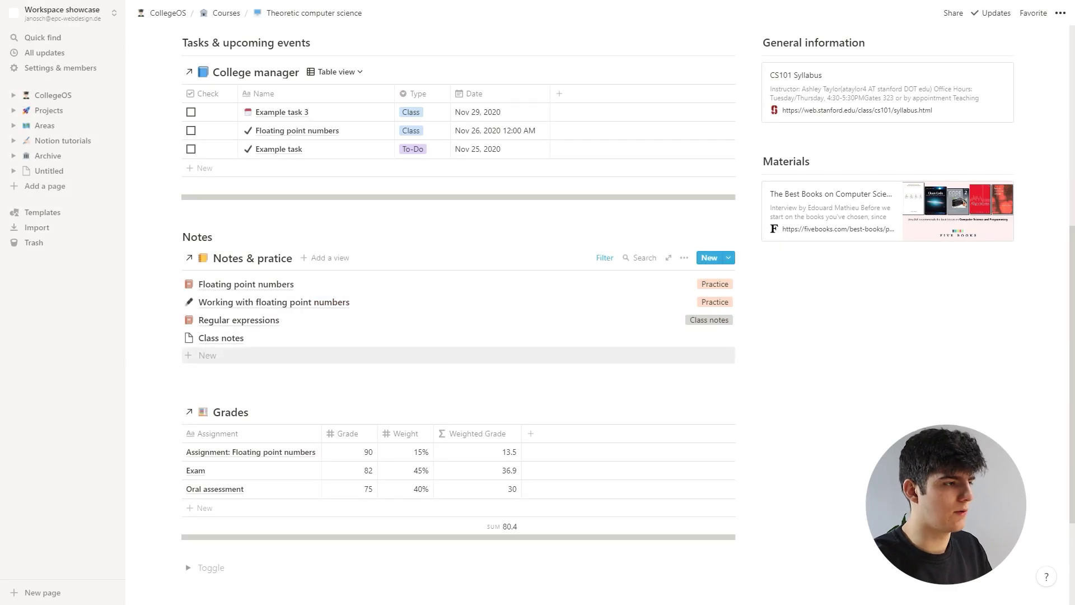
Step: Create a note in the course's Notes & pratice list, open it full page, title it "New note" and continue with an empty page
{"action": "left_click", "coordinate": [207, 354]}
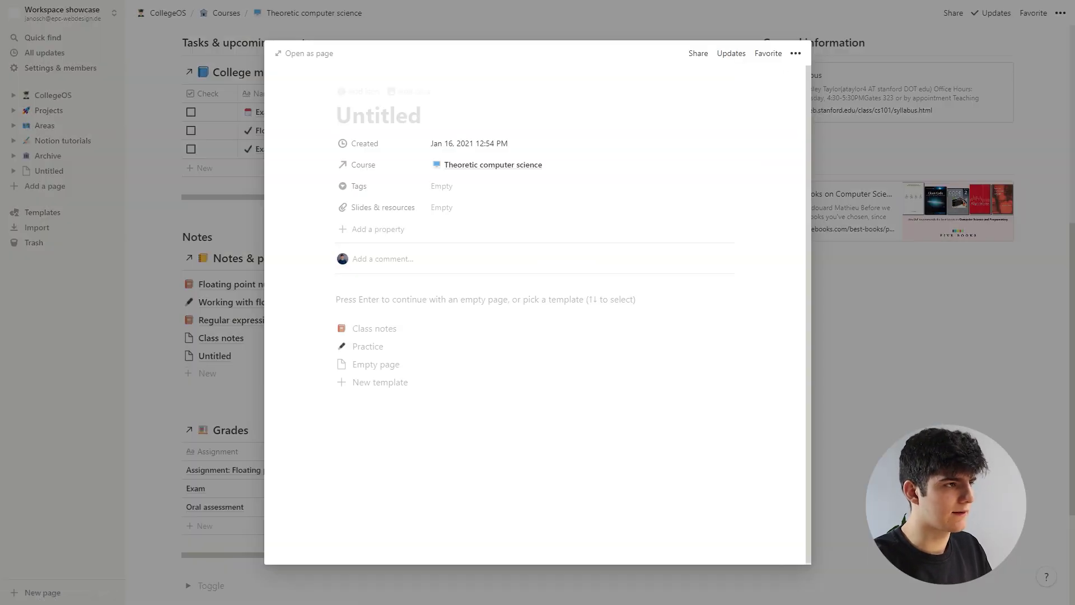
{"action": "left_click", "coordinate": [304, 53]}
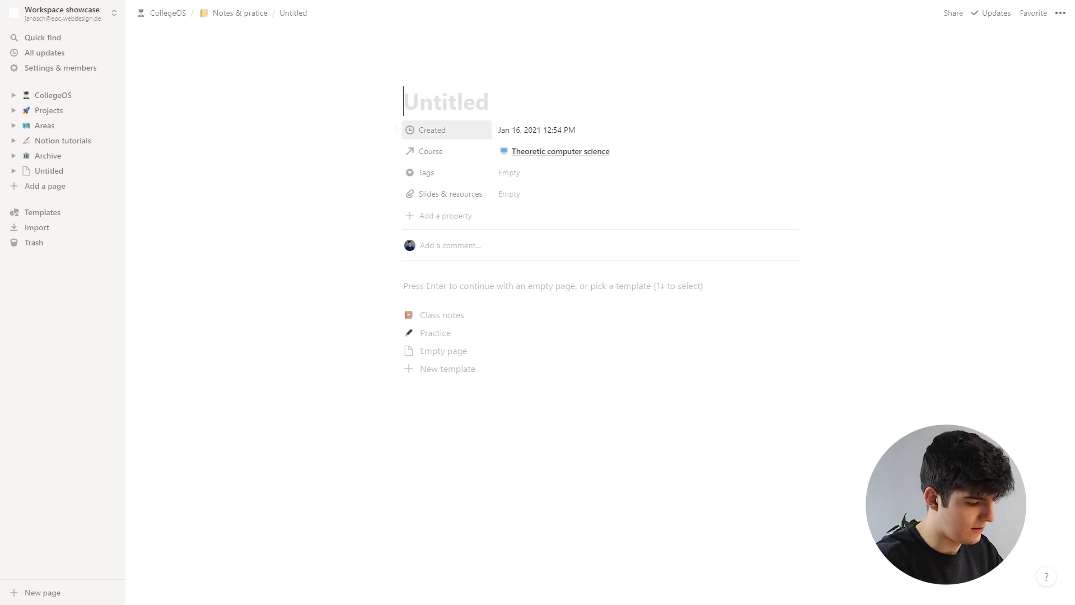
{"action": "type", "text": "New note"}
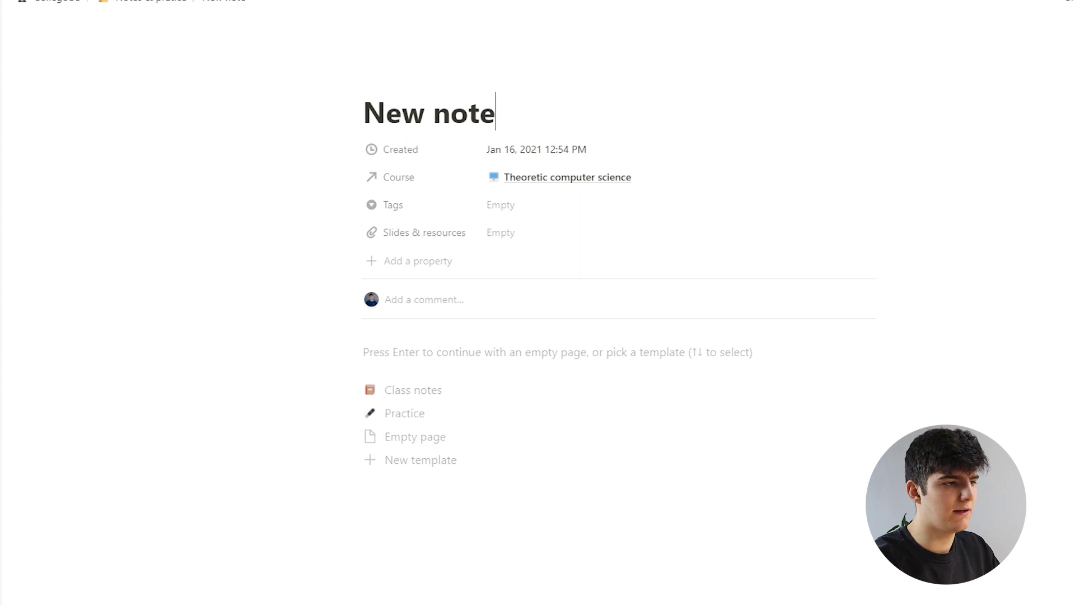
{"action": "key", "text": "Return"}
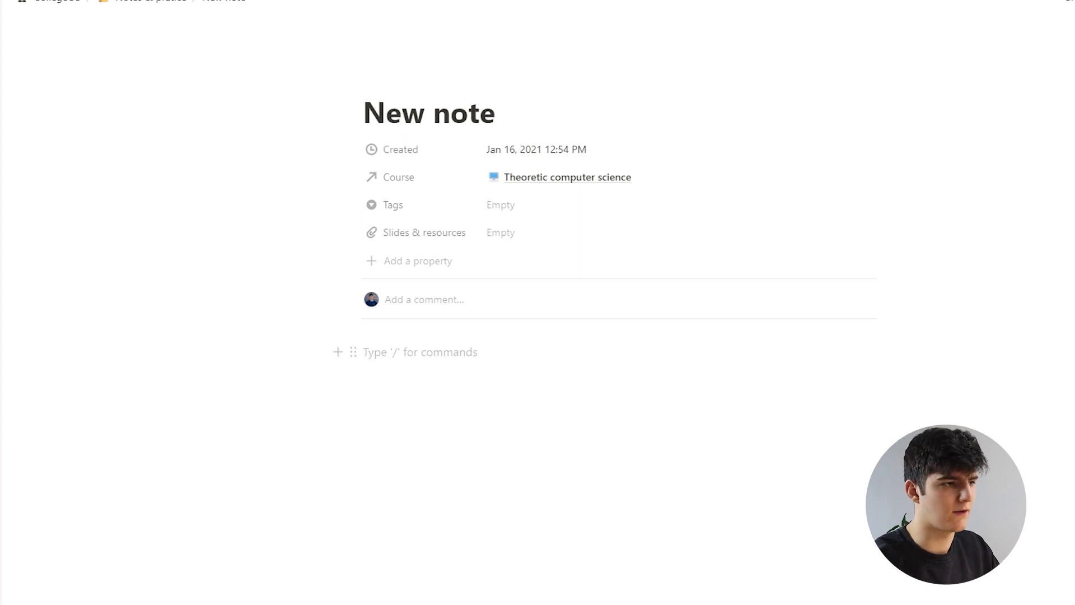
Step: Write two lines of plain text in the note body: "This is some text" and "This is also text"
{"action": "type", "text": "This is some text"}
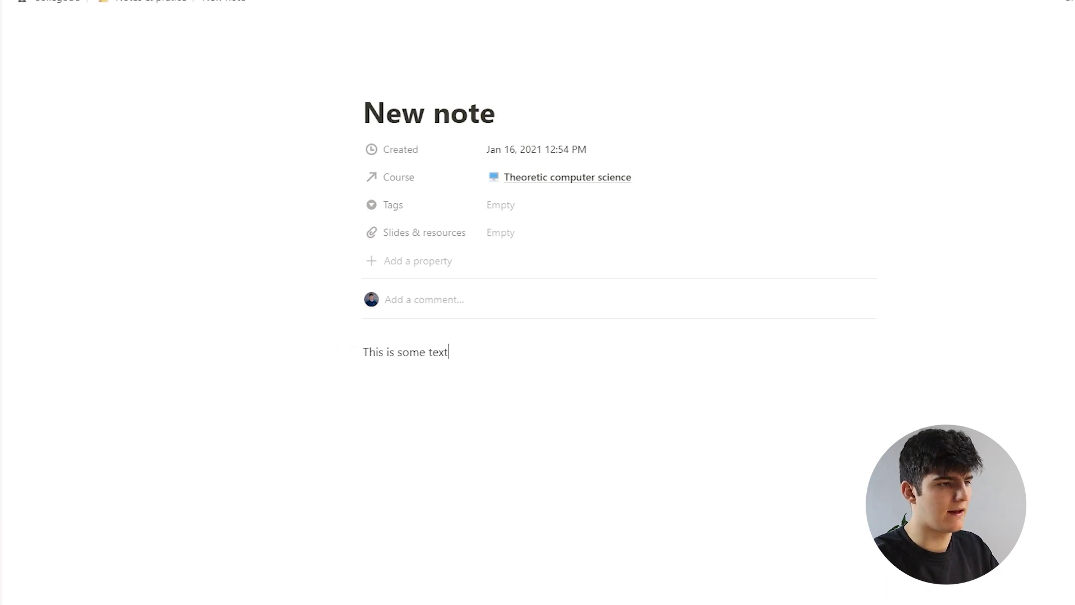
{"action": "key", "text": "Return"}
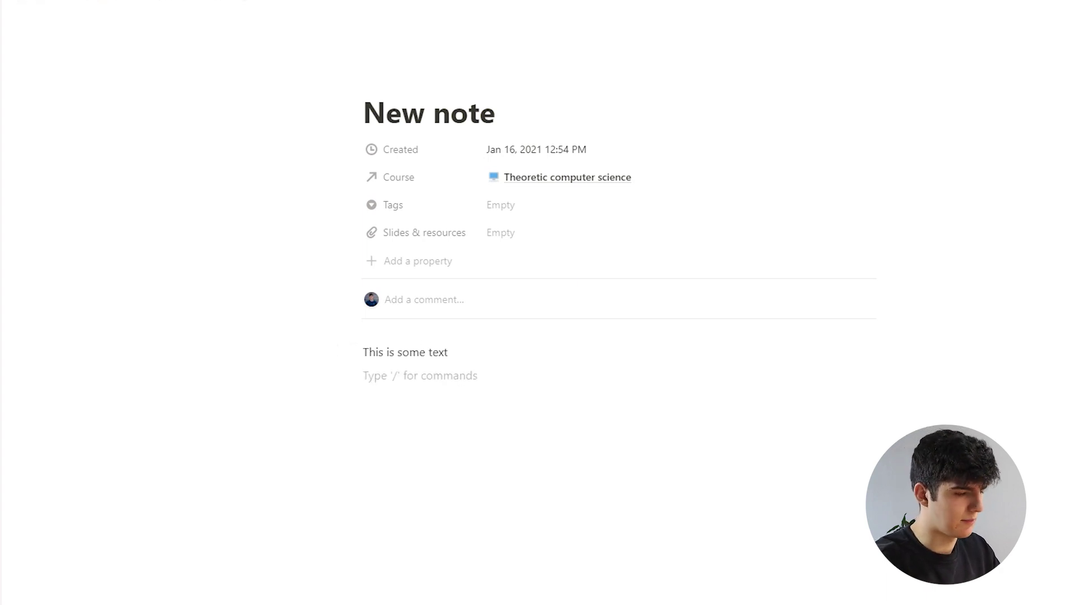
{"action": "type", "text": "This is also text"}
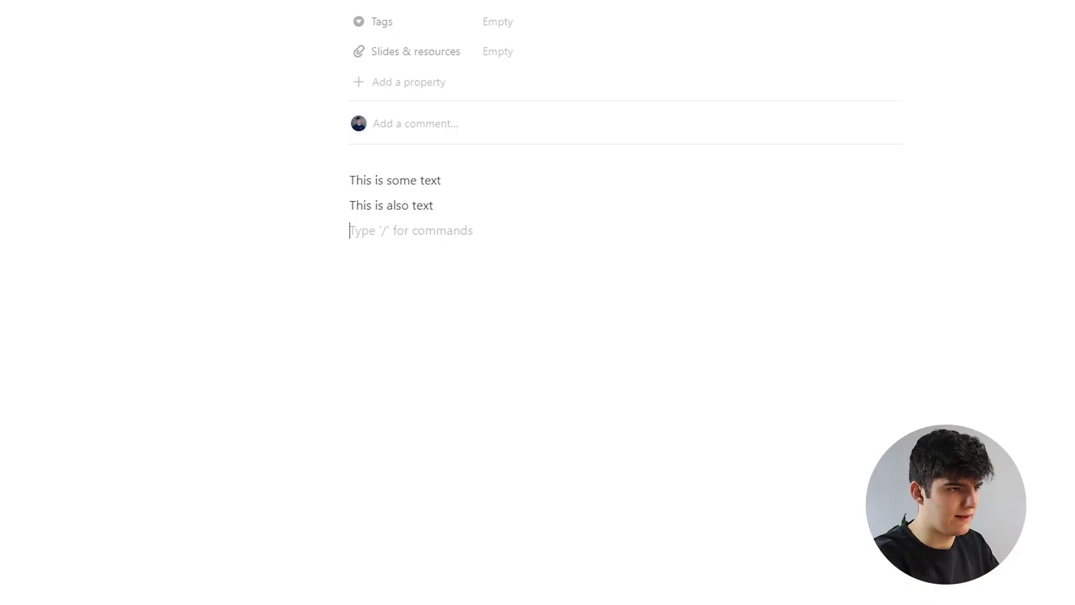
Step: Add a Heading 1 block reading "This is our heading" below the two text lines
{"action": "type", "text": "/h1"}
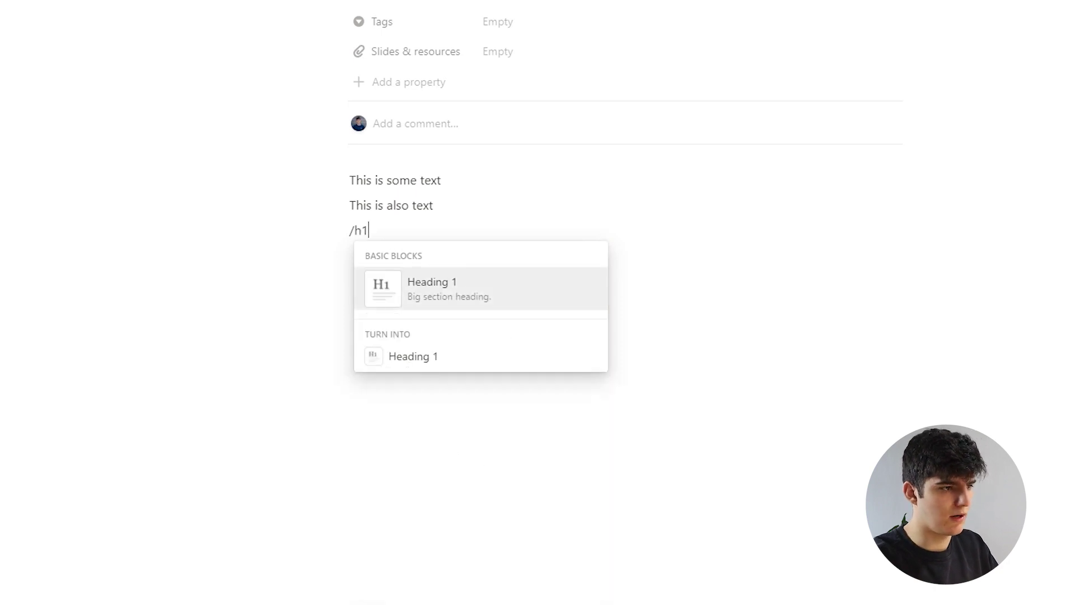
{"action": "key", "text": "Return"}
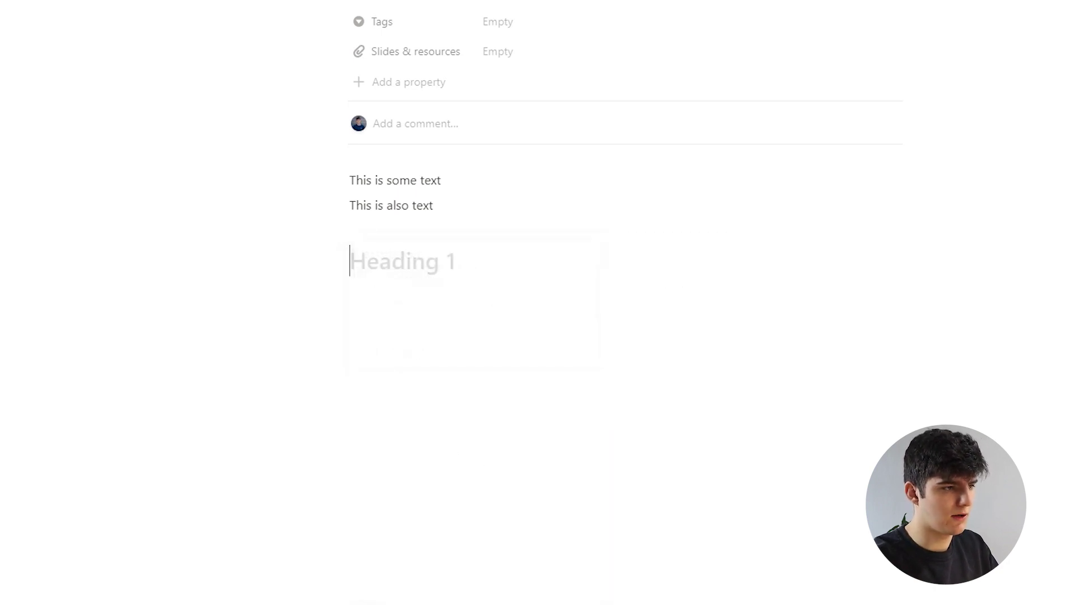
{"action": "type", "text": "This is our heading"}
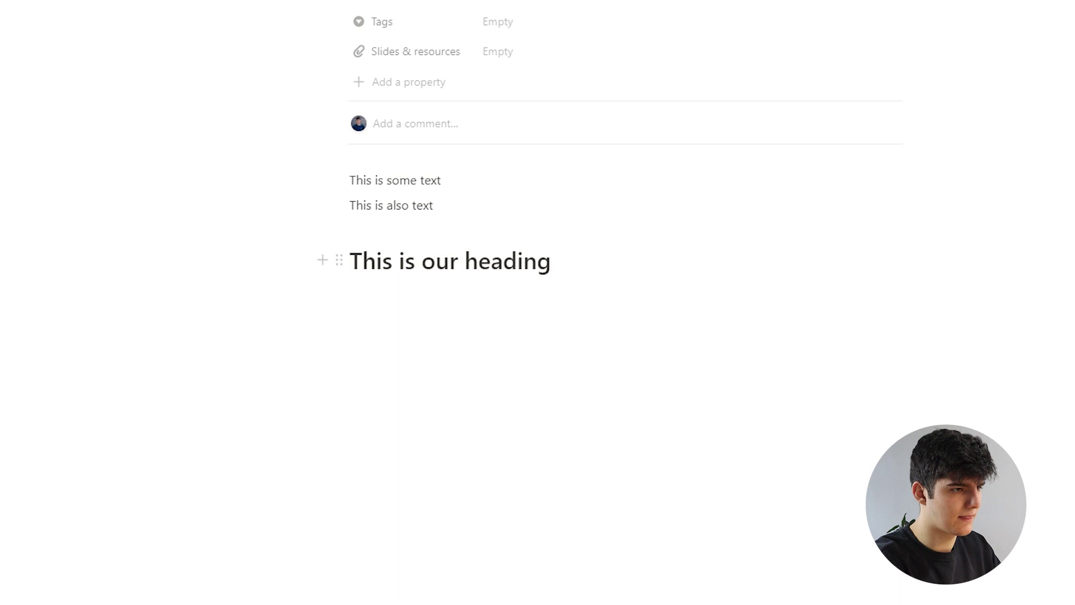
Step: Add a Heading 2 block reading "This is a smaller heading" below the first heading
{"action": "key", "text": "Return"}
{"action": "type", "text": "/h2"}
{"action": "key", "text": "Return"}
{"action": "type", "text": "This i"}
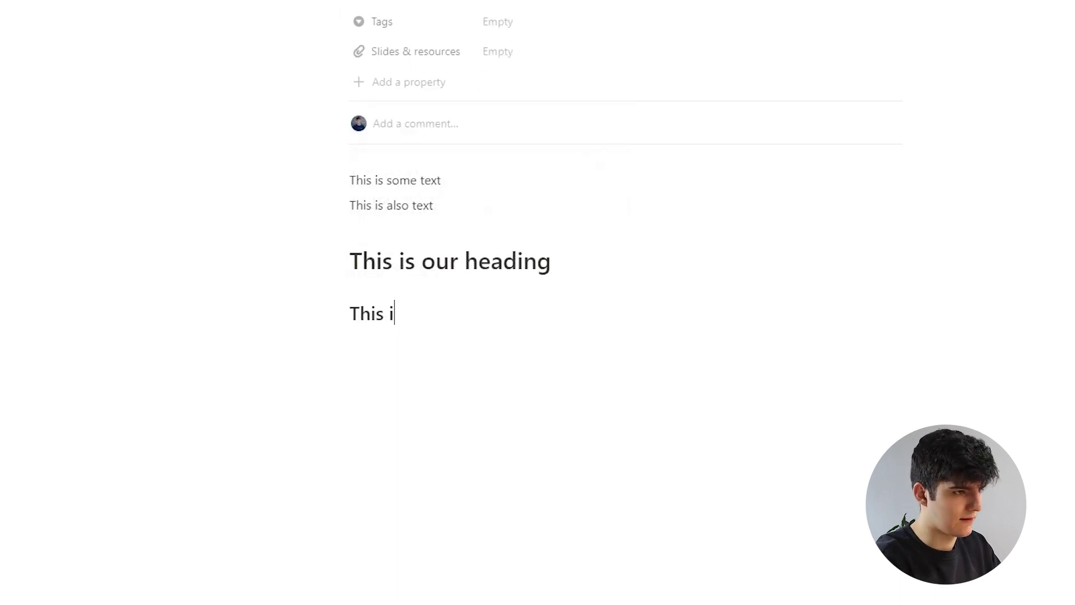
{"action": "type", "text": "s a smaller heading"}
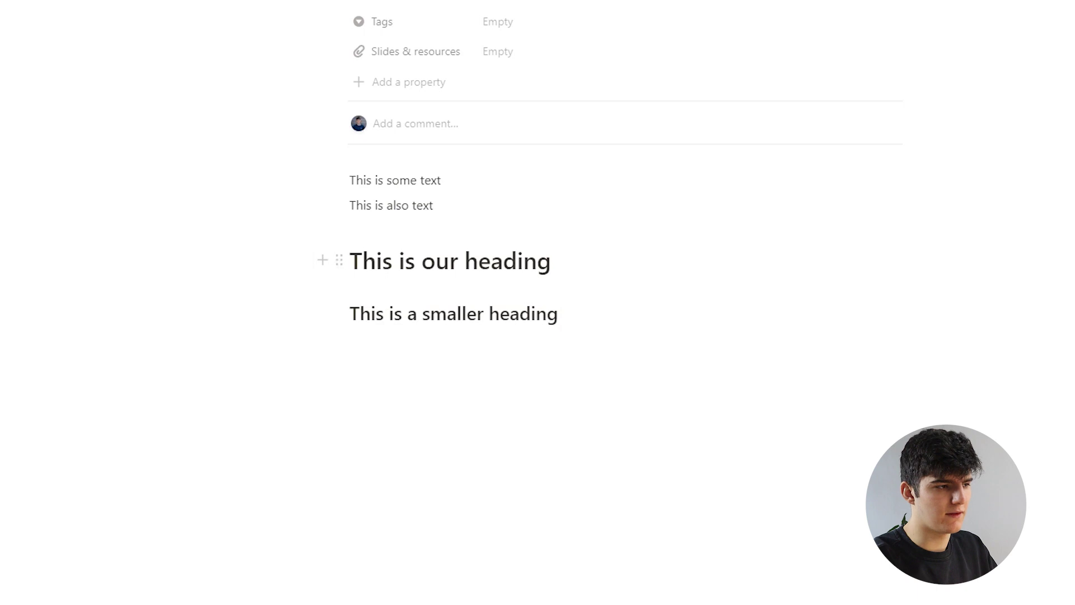
Step: Move "This is our heading" above "This is some text" and "This is a smaller heading" directly above "This is also text"
{"action": "left_click_drag", "start_coordinate": [340, 260], "coordinate": [340, 185]}
{"action": "left_click", "coordinate": [443, 219]}
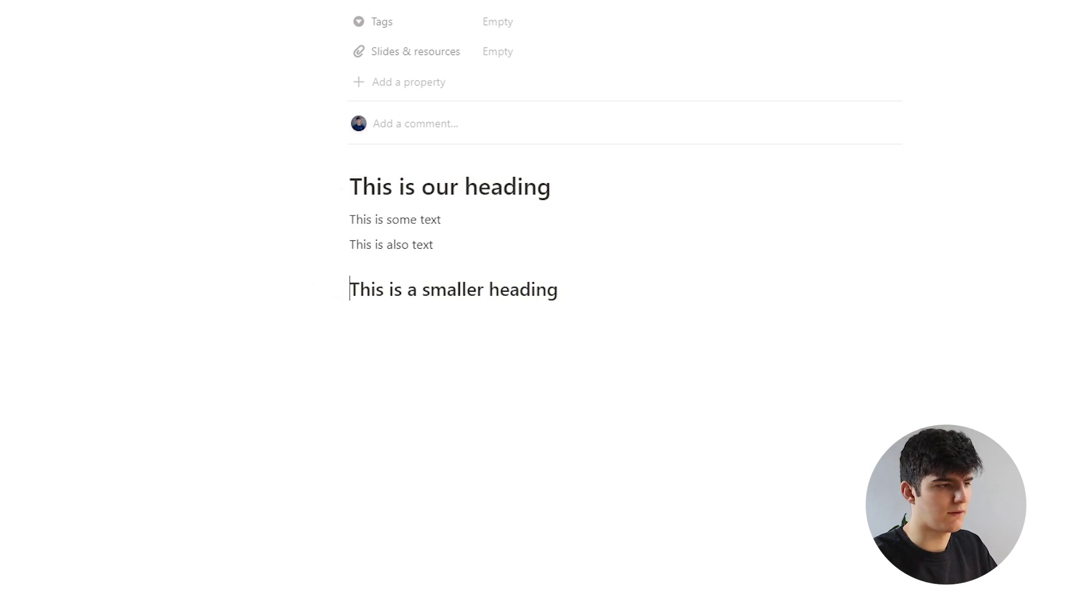
{"action": "left_click_drag", "start_coordinate": [340, 289], "coordinate": [339, 238]}
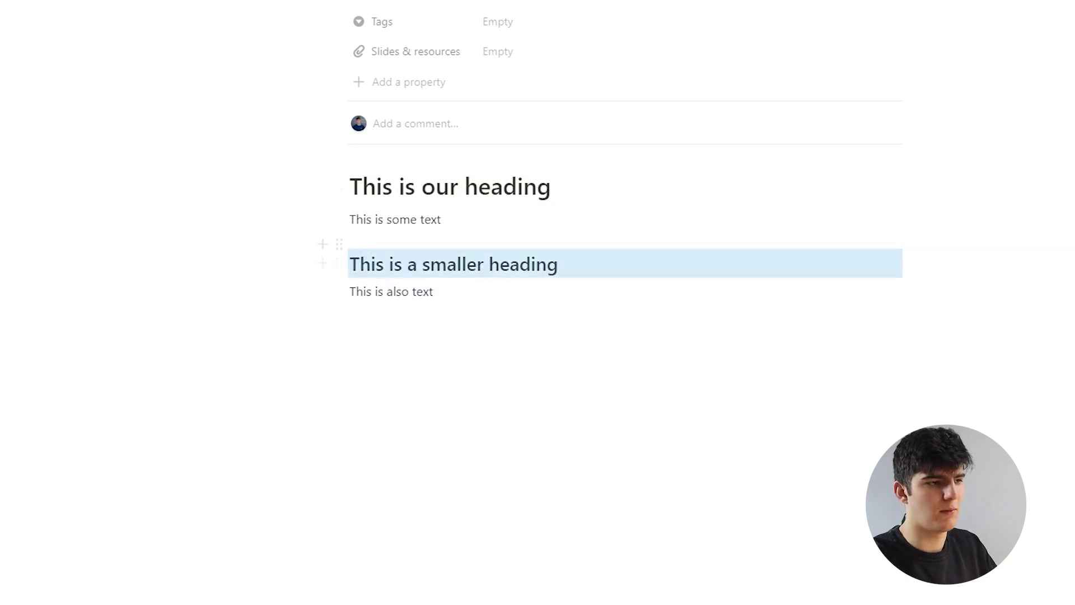
{"action": "key", "text": "Escape"}
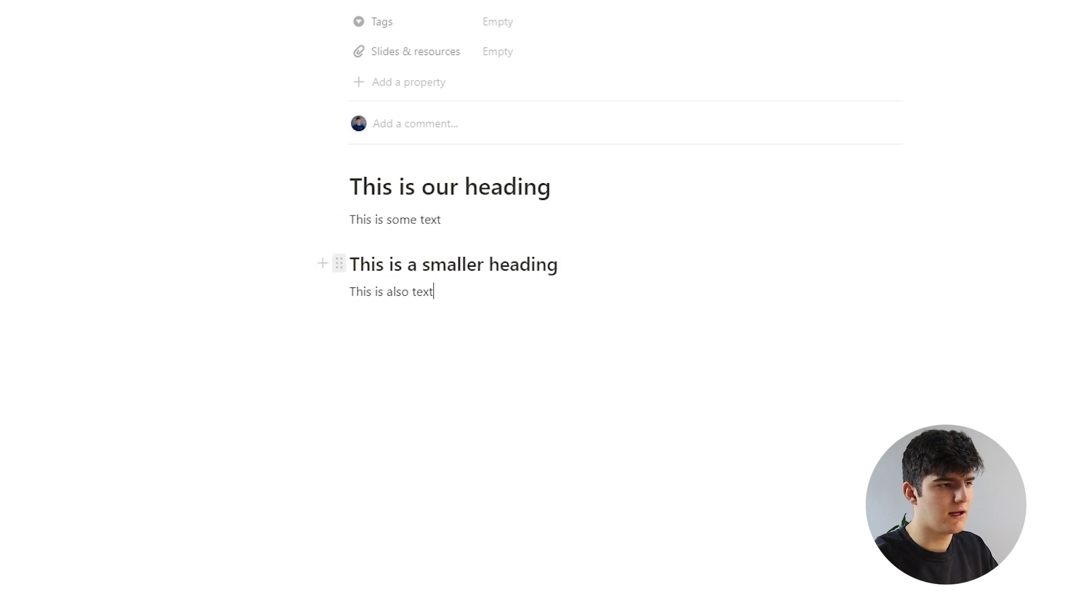
Step: Place "This is a smaller heading" in a second column beside "This is our heading" and turn it into Heading 1
{"action": "left_click_drag", "start_coordinate": [340, 264], "coordinate": [917, 204]}
{"action": "left_click", "coordinate": [443, 289]}
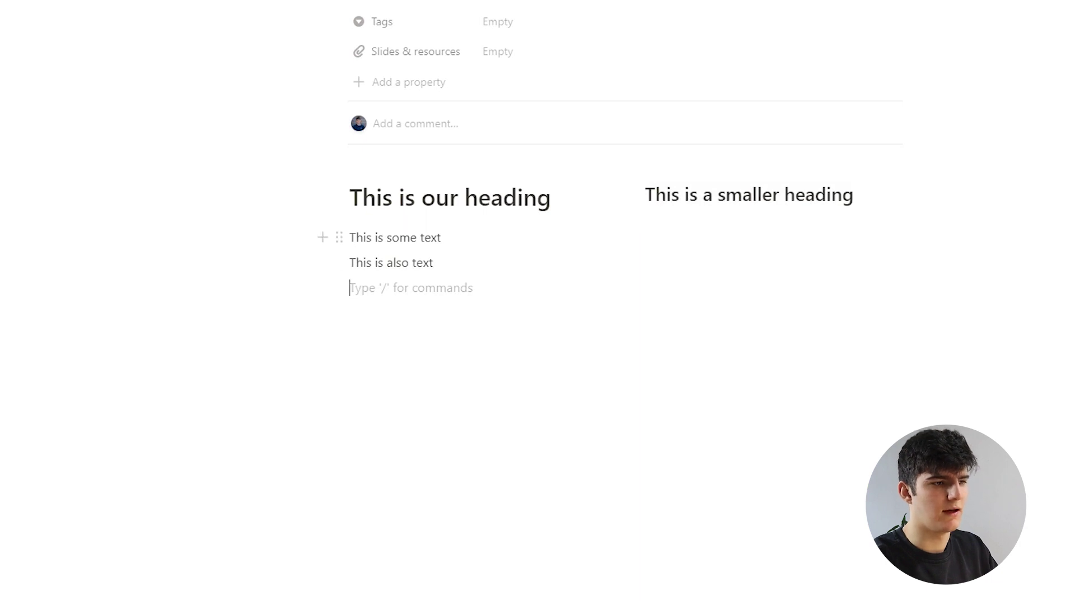
{"action": "type", "text": "/"}
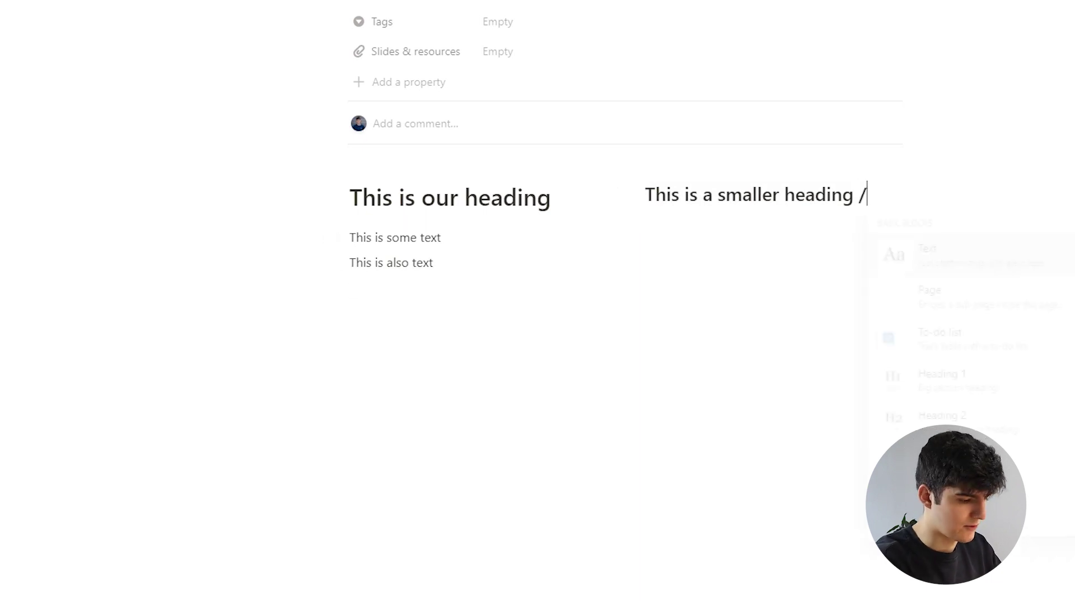
{"action": "type", "text": "turnh1"}
{"action": "key", "text": "Return"}
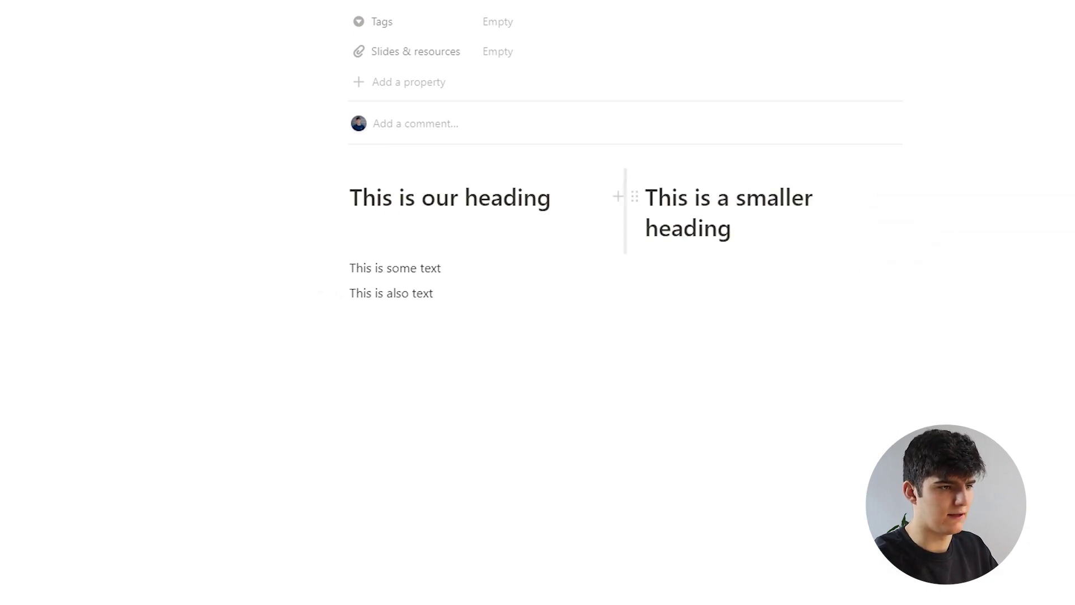
Step: Move "This is also text" under the second column's heading and "This is some text" under "This is our heading", and start an empty line below the columns
{"action": "left_click_drag", "start_coordinate": [338, 292], "coordinate": [737, 246]}
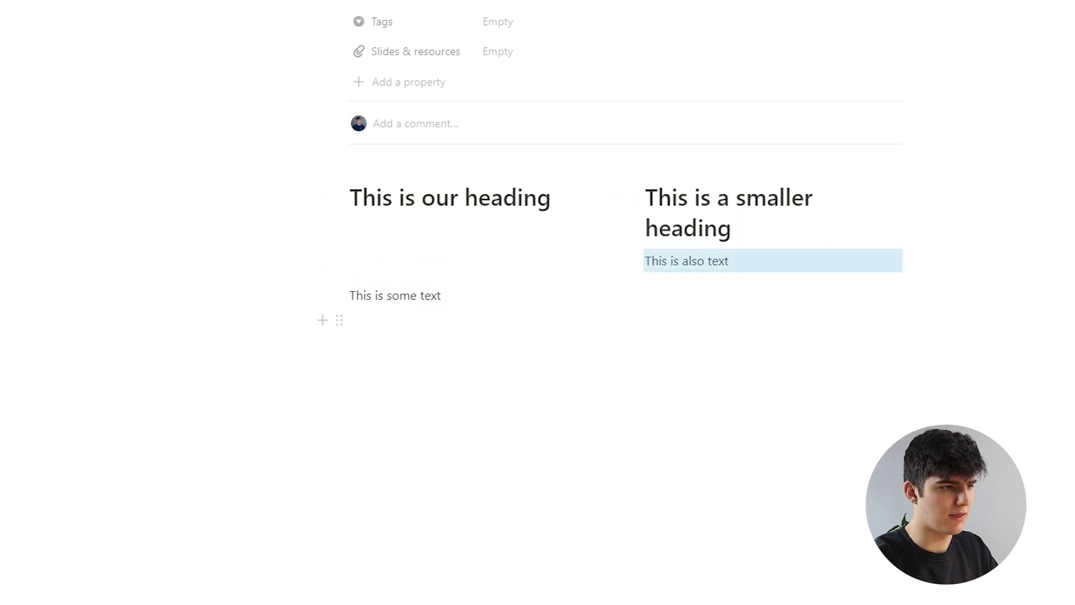
{"action": "left_click_drag", "start_coordinate": [339, 295], "coordinate": [358, 224]}
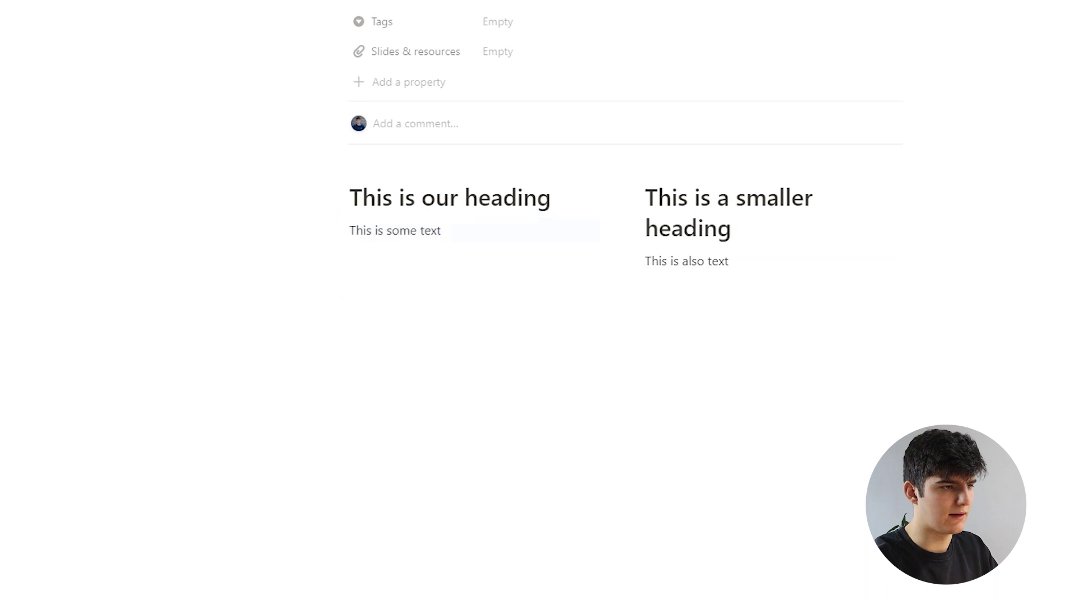
{"action": "left_click", "coordinate": [358, 295]}
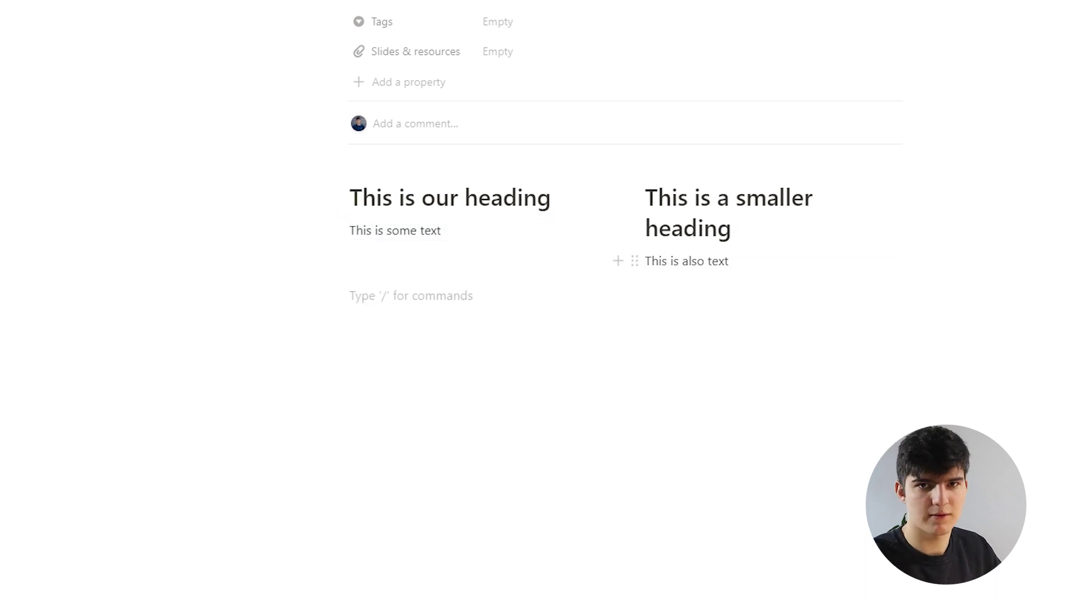
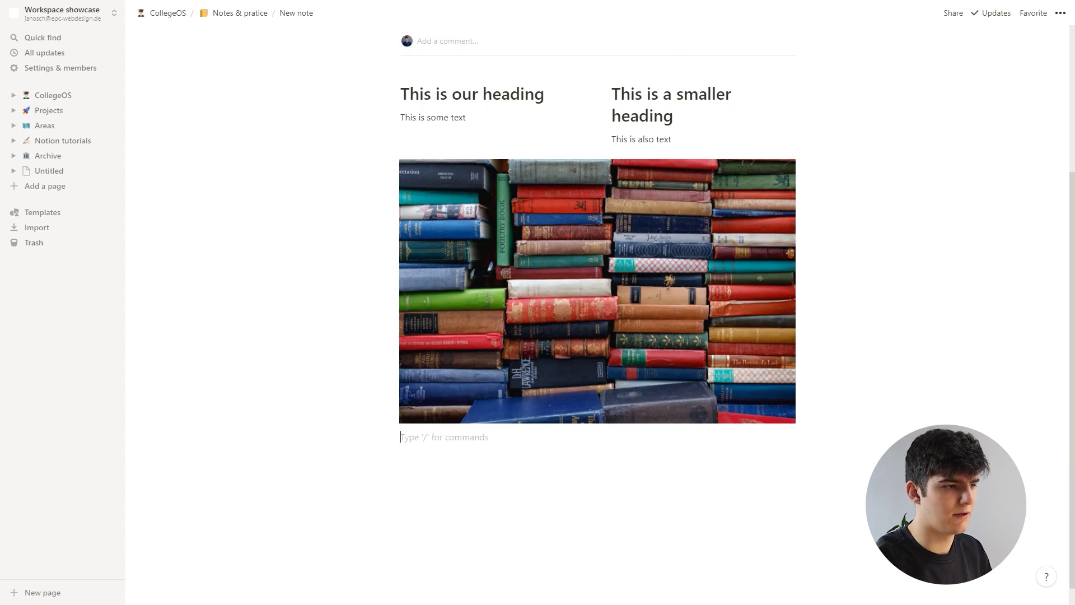
Step: Add a File block below the book image and upload Arbeitsblatt Kundenavatar.pdf from the Downloads folder
{"action": "type", "text": "/"}
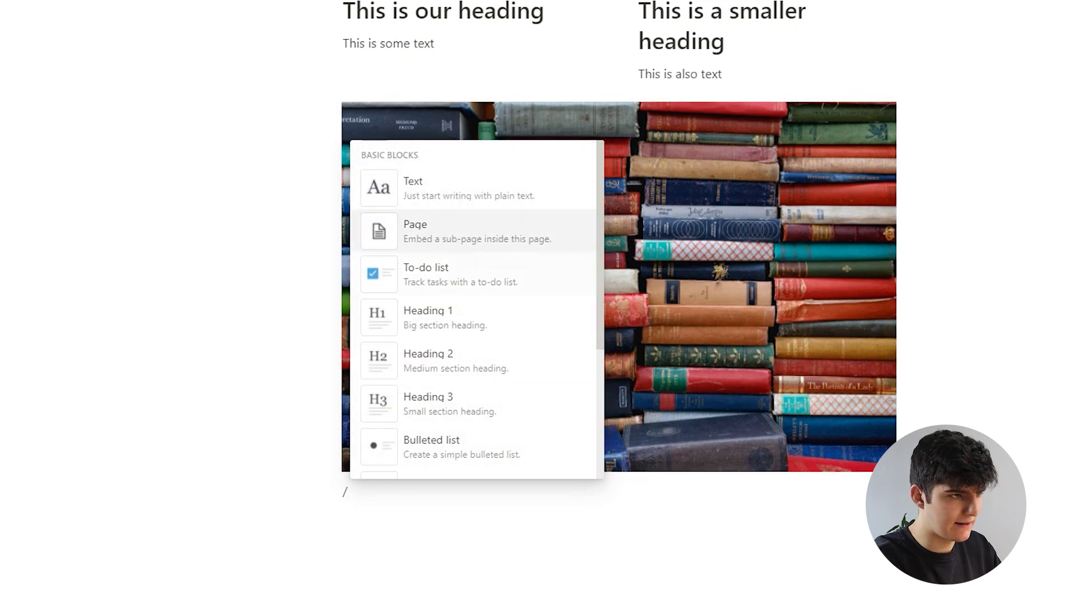
{"action": "scroll", "coordinate": [476, 247], "scroll_direction": "down", "scroll_amount": 8}
{"action": "scroll", "coordinate": [476, 308], "scroll_direction": "down", "scroll_amount": 5}
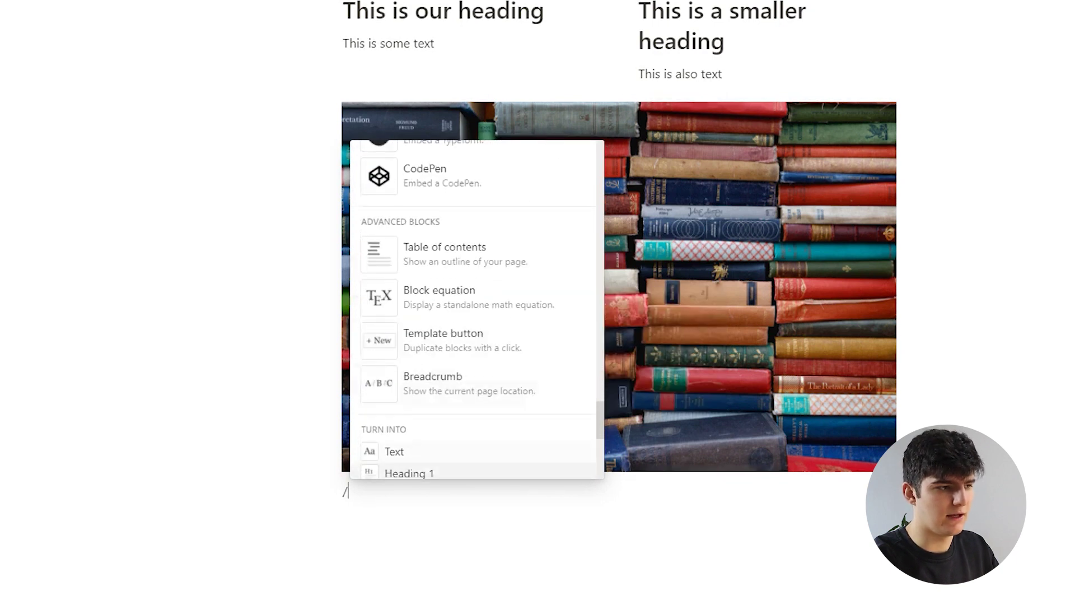
{"action": "scroll", "coordinate": [476, 308], "scroll_direction": "down", "scroll_amount": 5}
{"action": "key", "text": "Escape"}
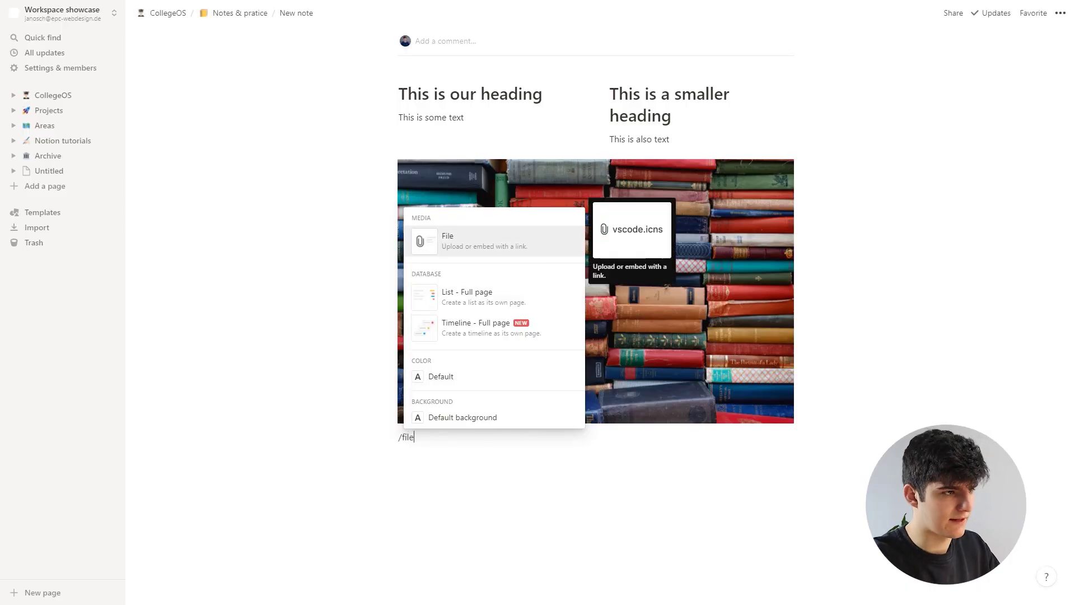
{"action": "key", "text": "Return"}
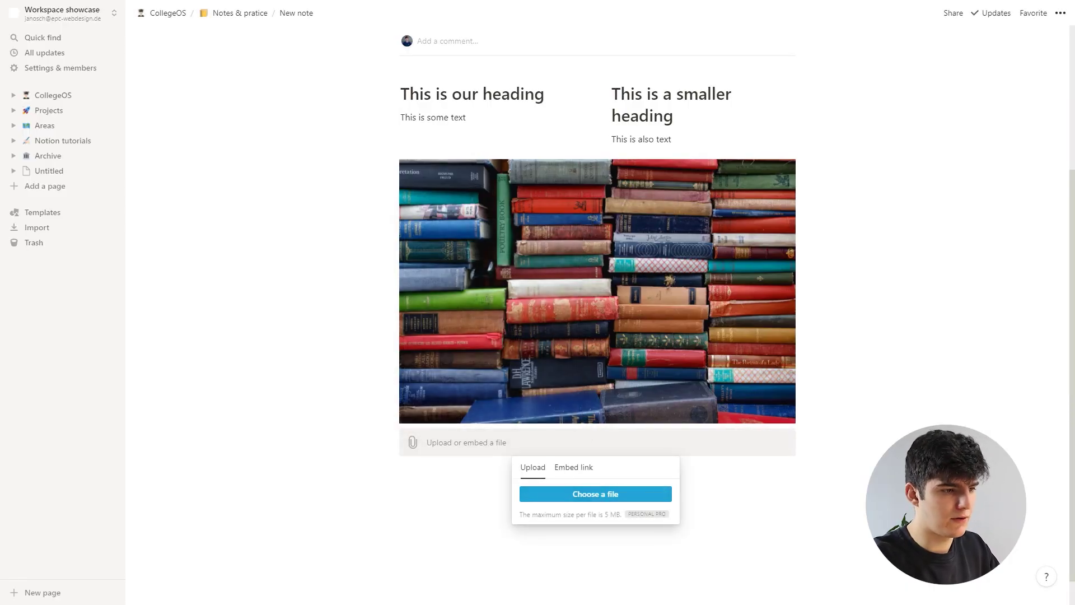
{"action": "left_click", "coordinate": [595, 494]}
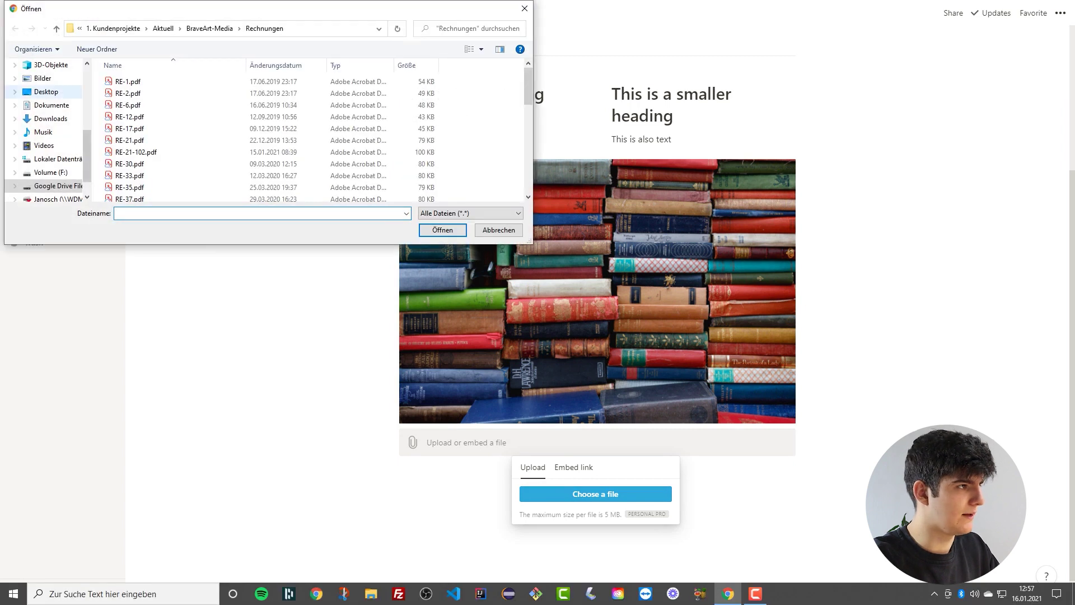
{"action": "left_click", "coordinate": [50, 119]}
{"action": "scroll", "coordinate": [252, 129], "scroll_direction": "down", "scroll_amount": 5}
{"action": "left_click", "coordinate": [311, 84]}
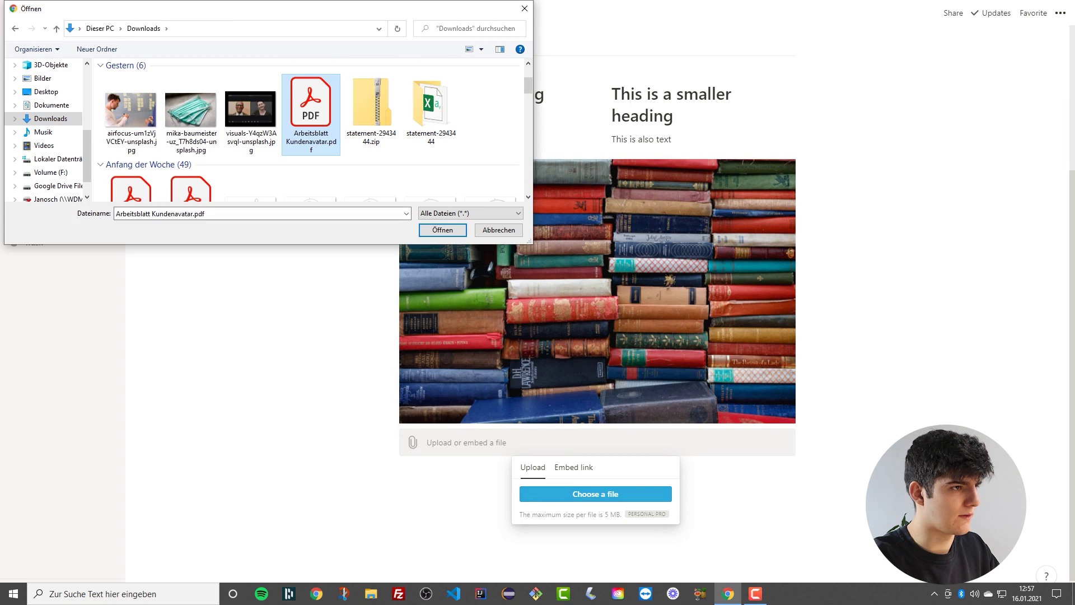
{"action": "left_click", "coordinate": [442, 230]}
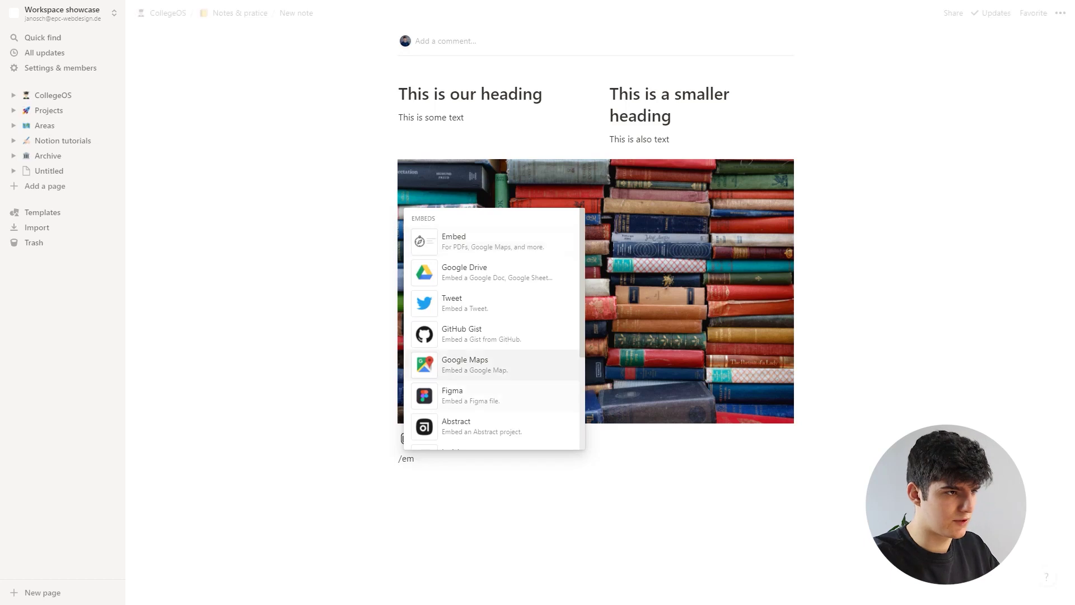
Step: Insert an Embed block under the file attachment and upload Arbeitsblatt Kundenavatar.pdf into it
{"action": "key", "text": "Return"}
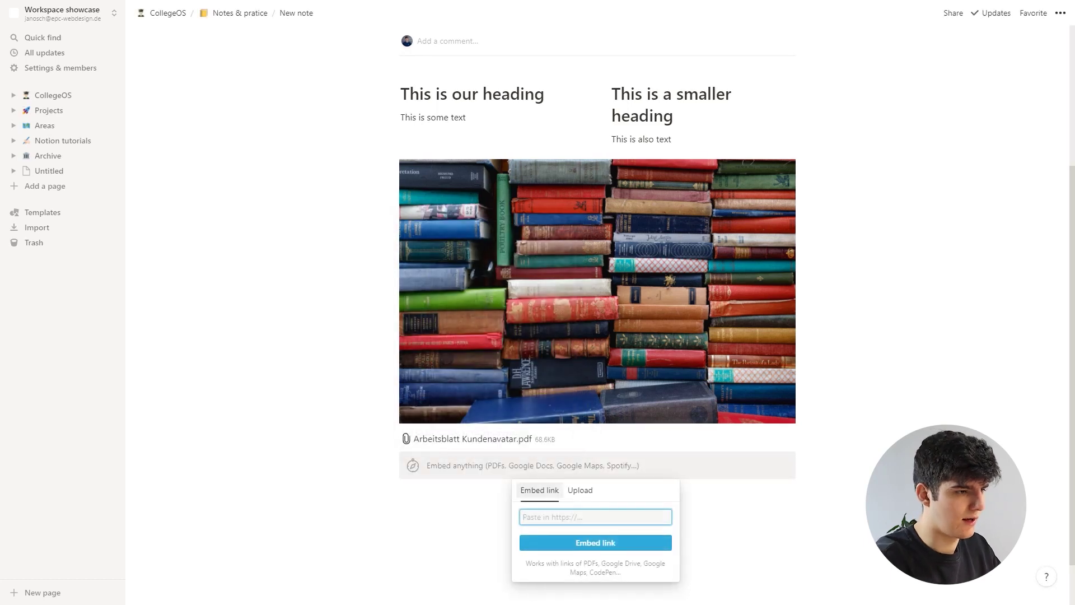
{"action": "left_click", "coordinate": [580, 491]}
{"action": "left_click", "coordinate": [595, 526]}
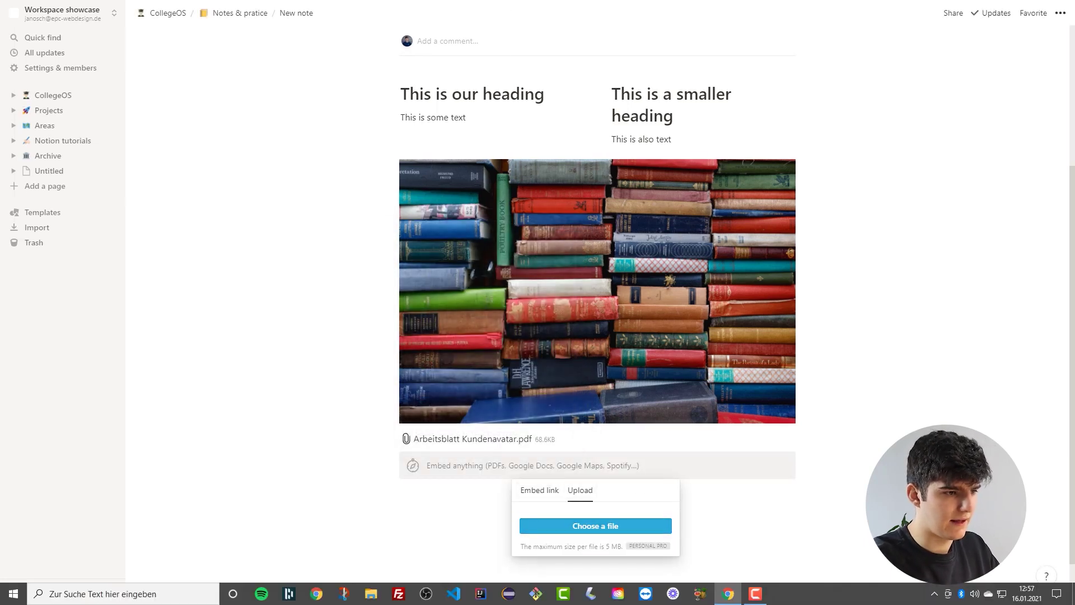
{"action": "scroll", "coordinate": [311, 144], "scroll_direction": "down", "scroll_amount": 1}
{"action": "left_click", "coordinate": [311, 144]}
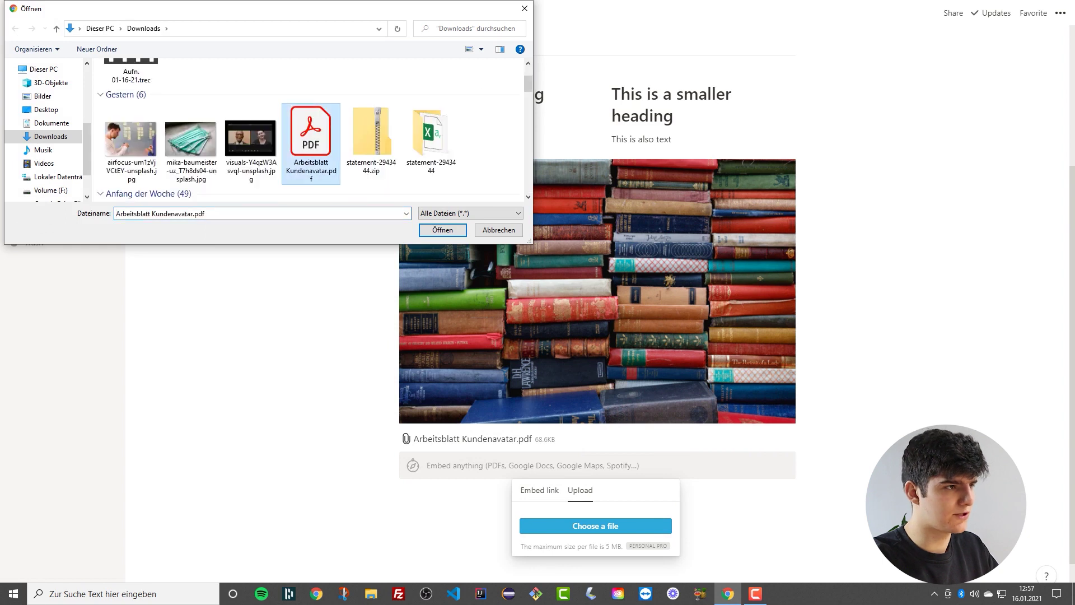
{"action": "left_click", "coordinate": [442, 230]}
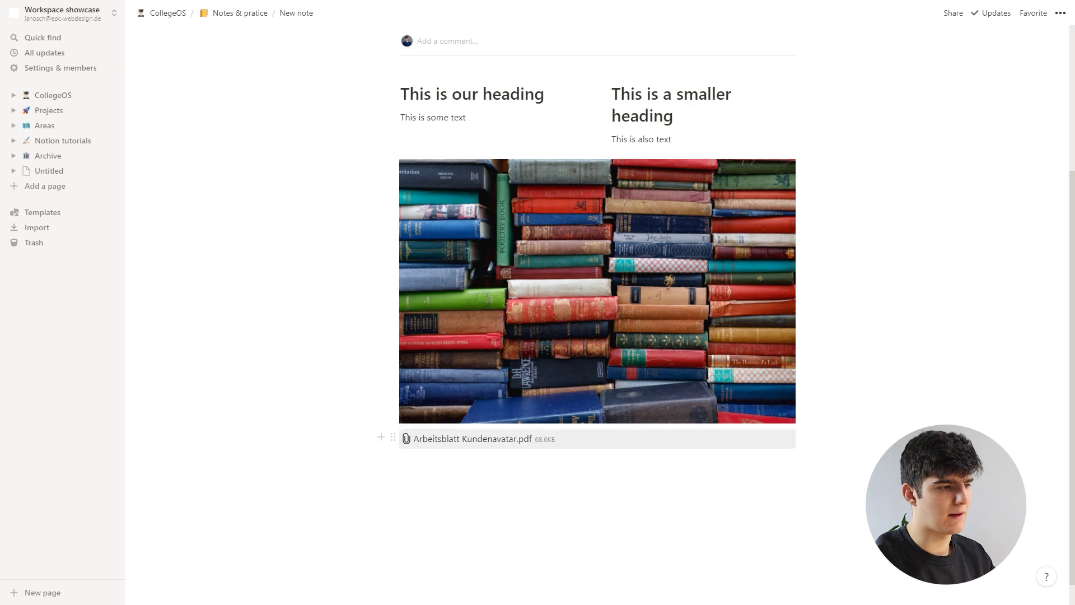
Step: Narrow the embedded PDF preview to about half the content width, make it taller, and look through it
{"action": "scroll", "coordinate": [596, 291], "scroll_direction": "down", "scroll_amount": 1}
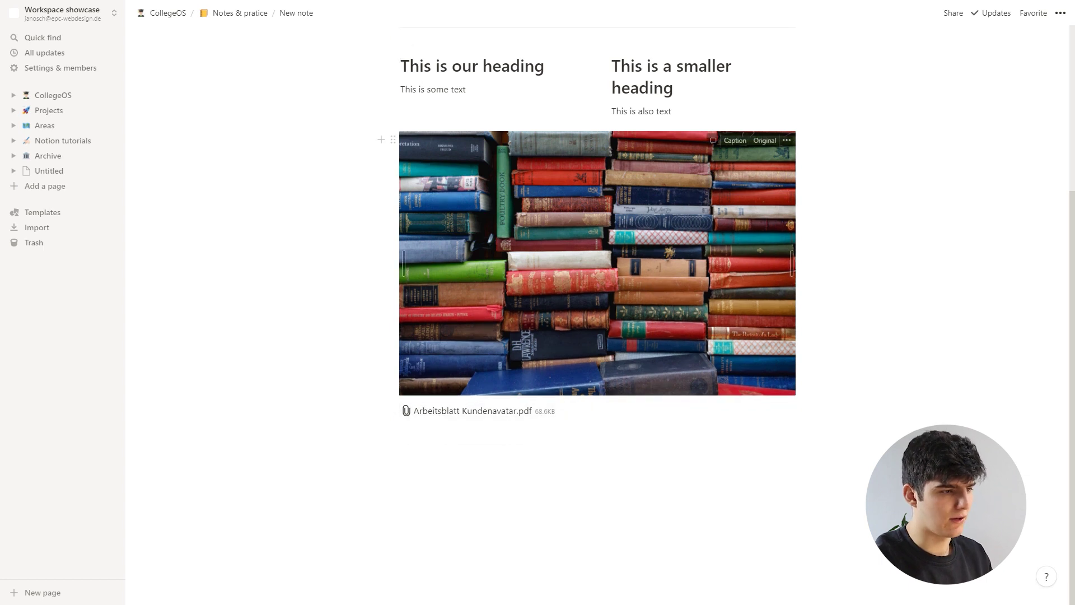
{"action": "key", "text": "ctrl+v"}
{"action": "scroll", "coordinate": [596, 313], "scroll_direction": "down", "scroll_amount": 3}
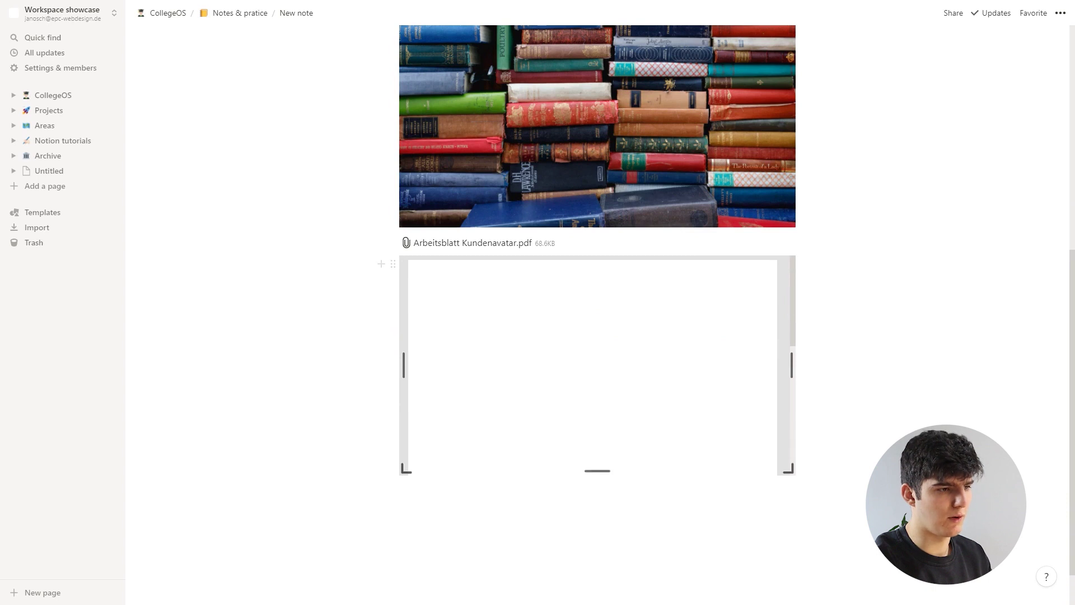
{"action": "scroll", "coordinate": [596, 336], "scroll_direction": "down", "scroll_amount": 1}
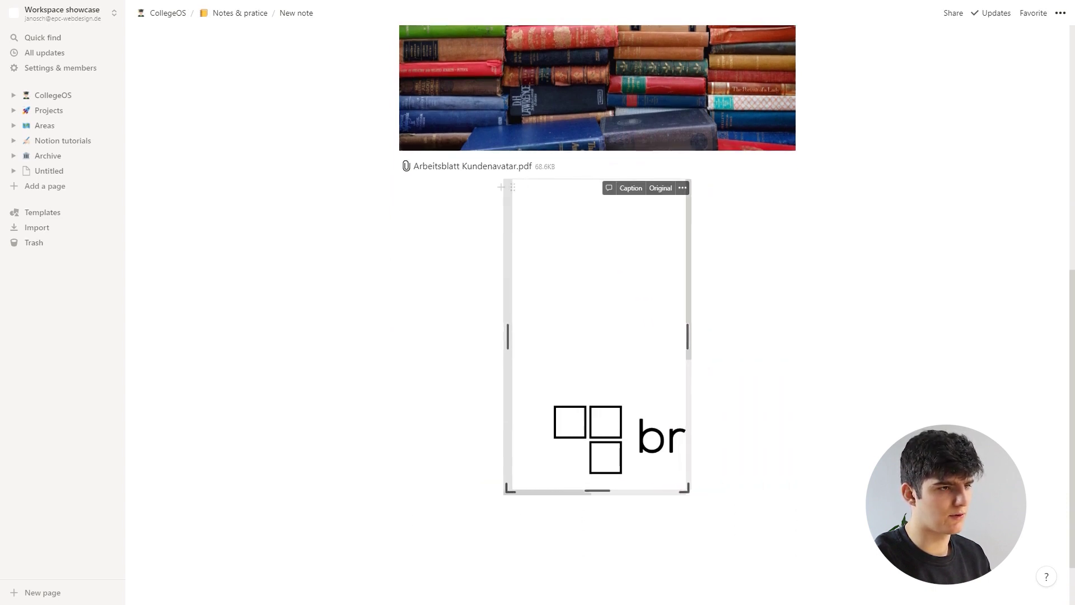
{"action": "scroll", "coordinate": [593, 336], "scroll_direction": "down", "scroll_amount": 15}
{"action": "scroll", "coordinate": [592, 336], "scroll_direction": "down", "scroll_amount": 6}
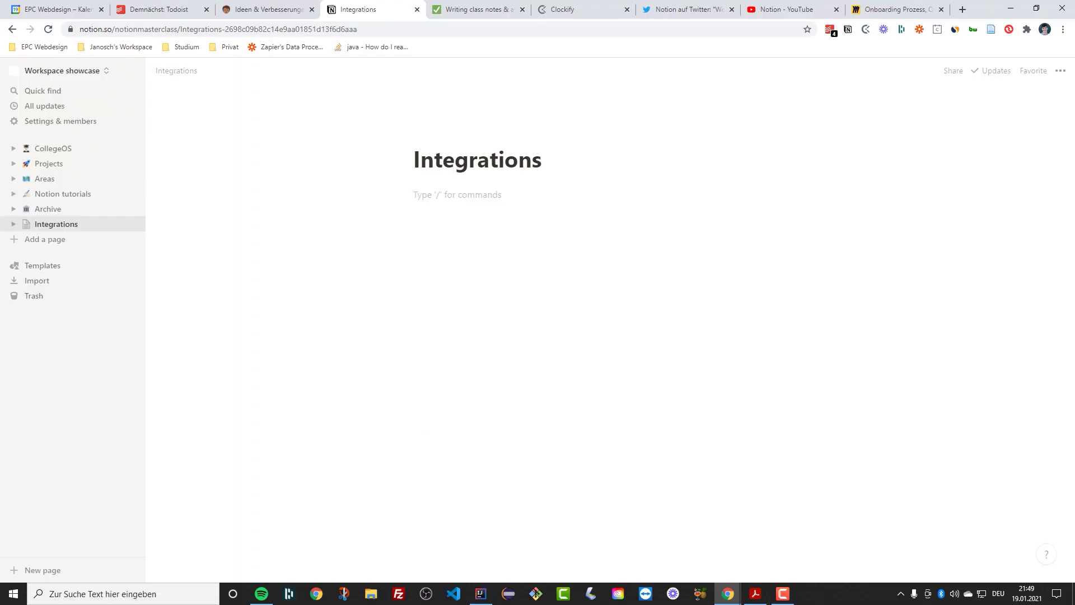
Step: Embed the copied NotionHQ tweet as a Tweet block on the Integrations page
{"action": "type", "text": "/tw"}
{"action": "key", "text": "Return"}
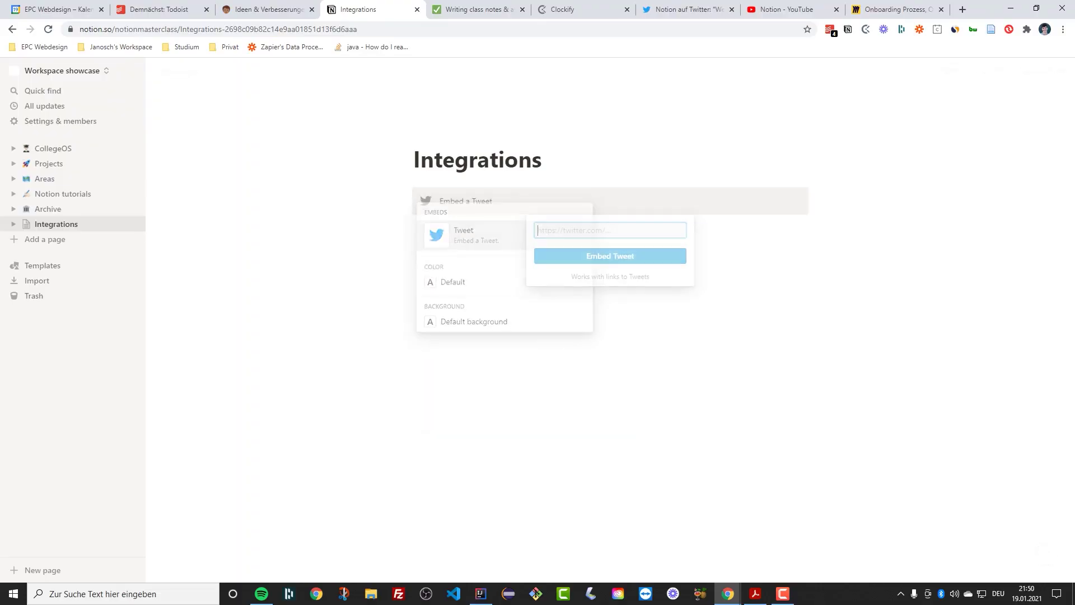
{"action": "key", "text": "ctrl+v"}
{"action": "key", "text": "Return"}
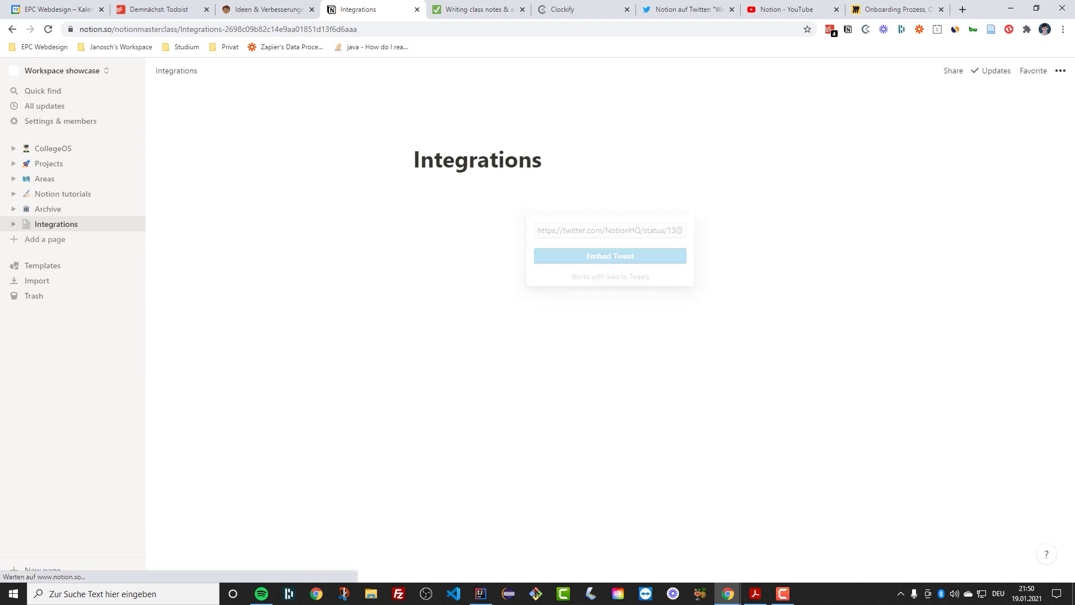
{"action": "scroll", "coordinate": [607, 336], "scroll_direction": "down", "scroll_amount": 1}
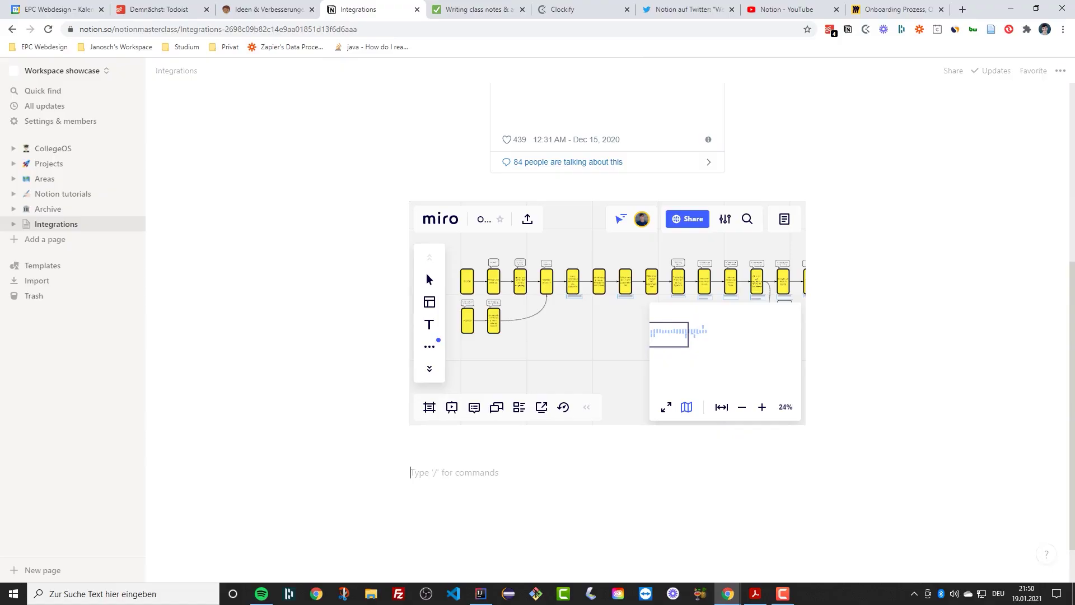
Step: Paste the YouTube link below the Miro board and embed it as a video
{"action": "type", "text": "https://www.youtube.com/watch?v=mCGz5lXEtQc"}
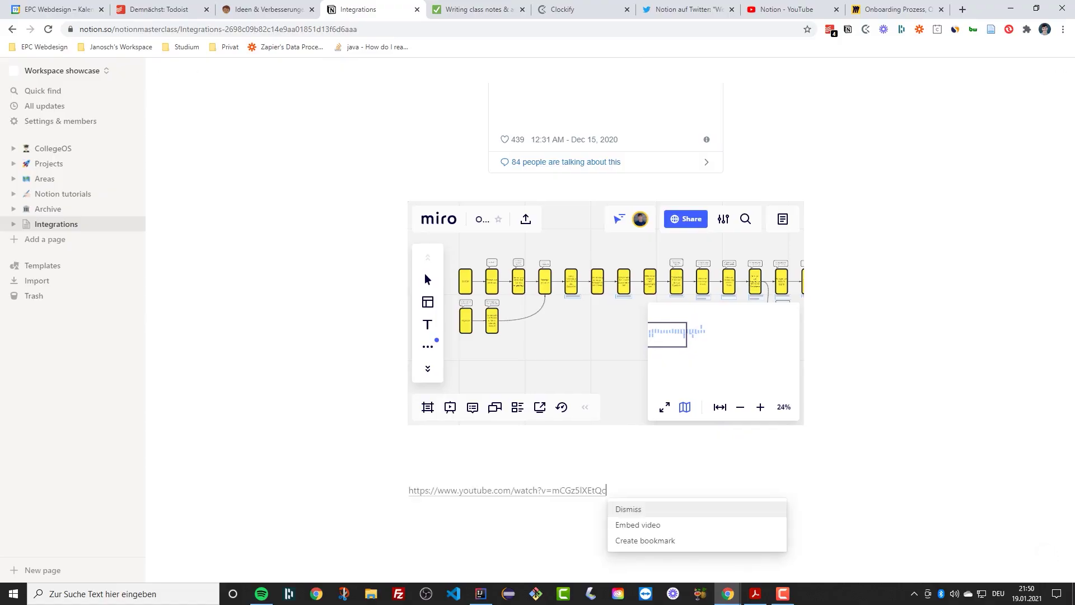
{"action": "key", "text": "Up"}
{"action": "key", "text": "Up"}
{"action": "key", "text": "Return"}
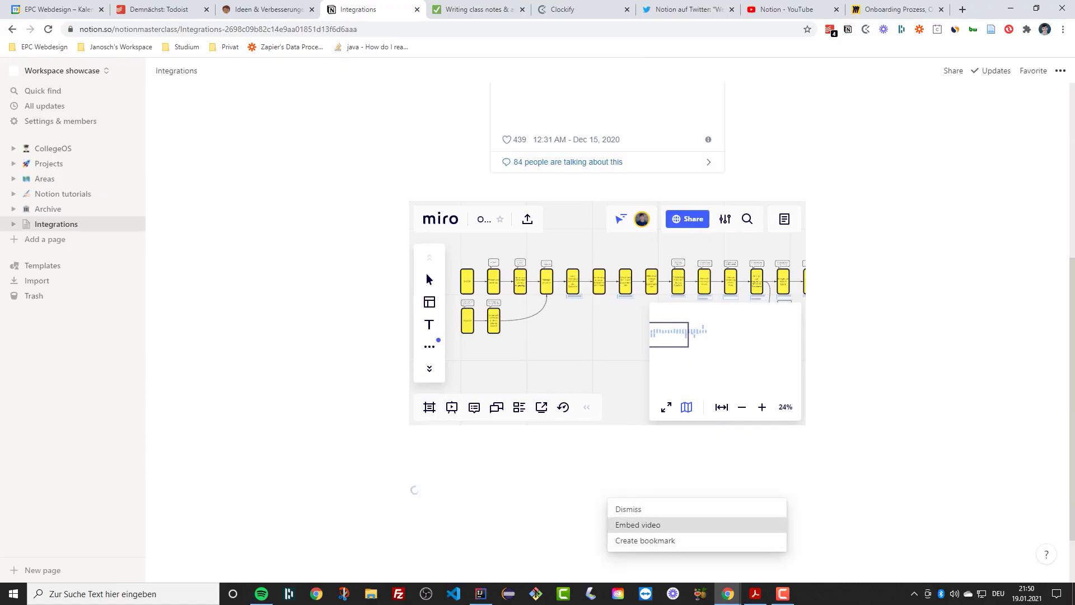
{"action": "scroll", "coordinate": [607, 268], "scroll_direction": "down", "scroll_amount": 2}
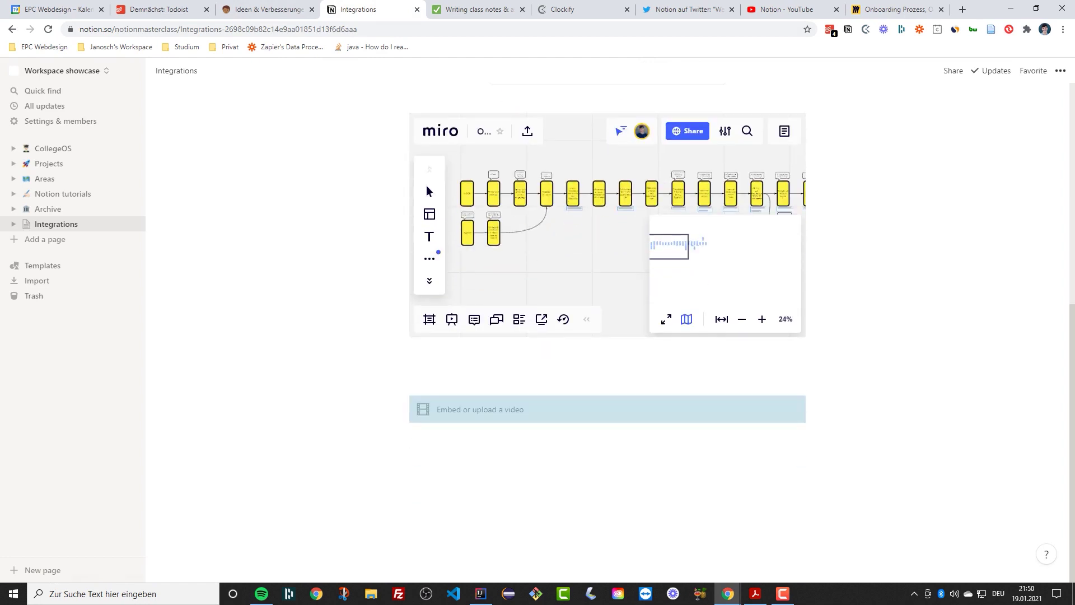
{"action": "scroll", "coordinate": [607, 314], "scroll_direction": "down", "scroll_amount": 3}
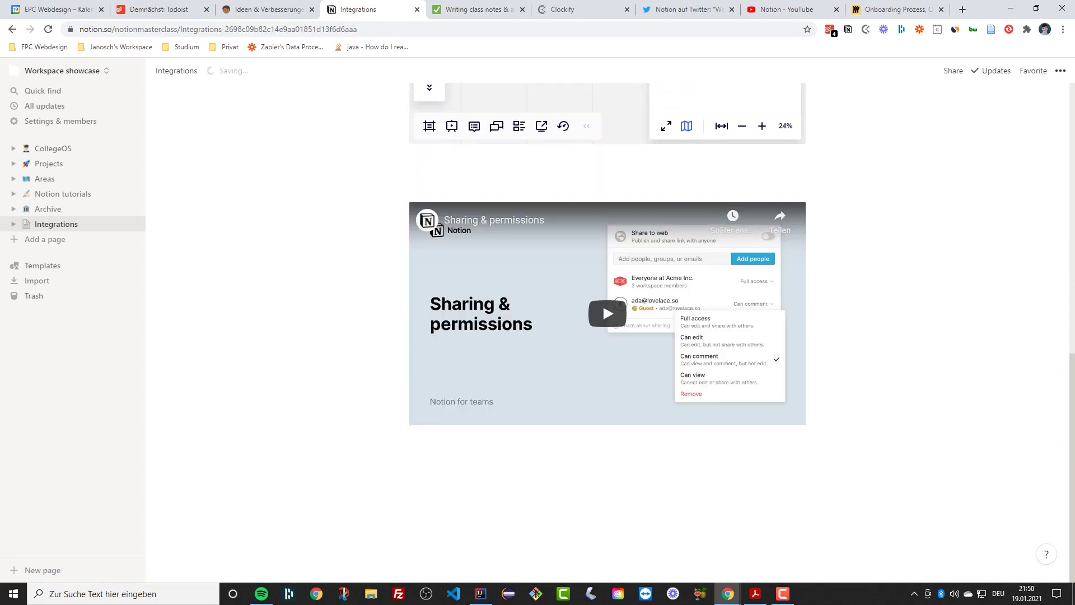
{"action": "scroll", "coordinate": [607, 314], "scroll_direction": "down", "scroll_amount": 1}
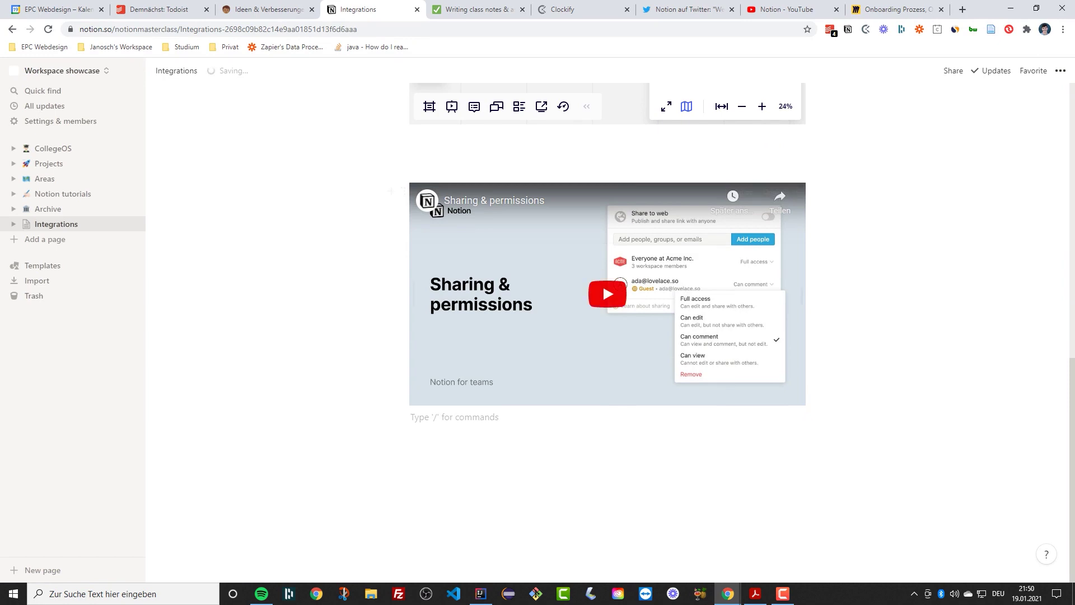
Step: Switch to IntelliJ IDEA, dismiss the Tip of the Day and copy all the code of Eingabe.java
{"action": "key", "text": "alt+Tab"}
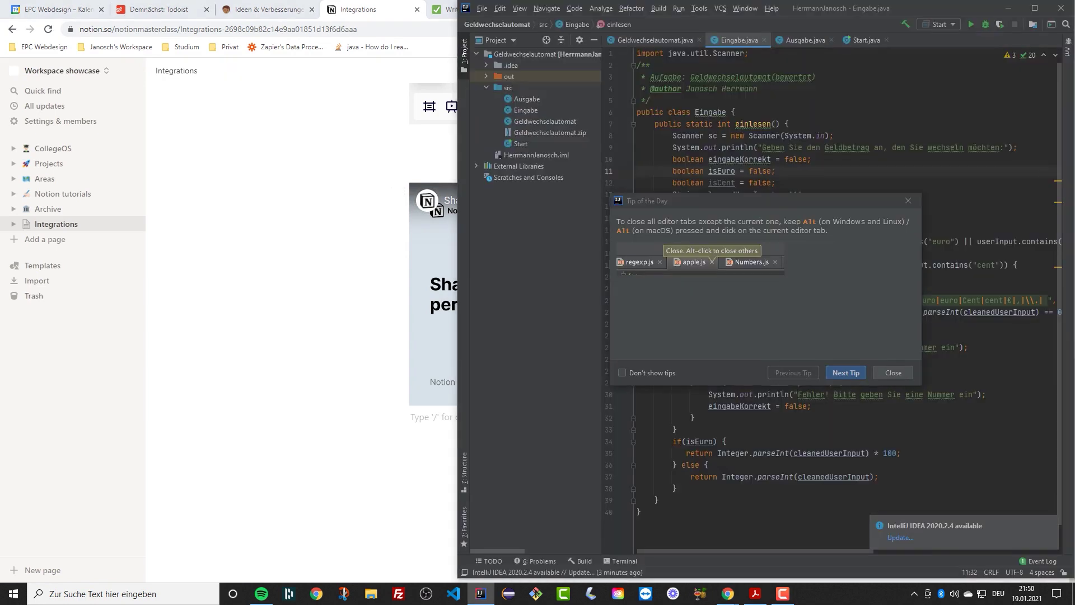
{"action": "left_click", "coordinate": [893, 373]}
{"action": "key", "text": "shift+Up"}
{"action": "key", "text": "shift+Up"}
{"action": "key", "text": "shift+Up"}
{"action": "key", "text": "shift+Up"}
{"action": "key", "text": "shift+Up"}
{"action": "key", "text": "shift+Up"}
{"action": "key", "text": "shift+Up"}
{"action": "key", "text": "shift+Up"}
{"action": "key", "text": "shift+Up"}
{"action": "key", "text": "shift+Up"}
{"action": "key", "text": "shift+Up"}
{"action": "key", "text": "shift+Up"}
{"action": "key", "text": "shift+Up"}
{"action": "key", "text": "shift+Up"}
{"action": "key", "text": "shift+Up"}
{"action": "key", "text": "shift+Up"}
{"action": "key", "text": "shift+Up"}
{"action": "key", "text": "shift+Up"}
{"action": "key", "text": "shift+Up"}
{"action": "key", "text": "shift+Up"}
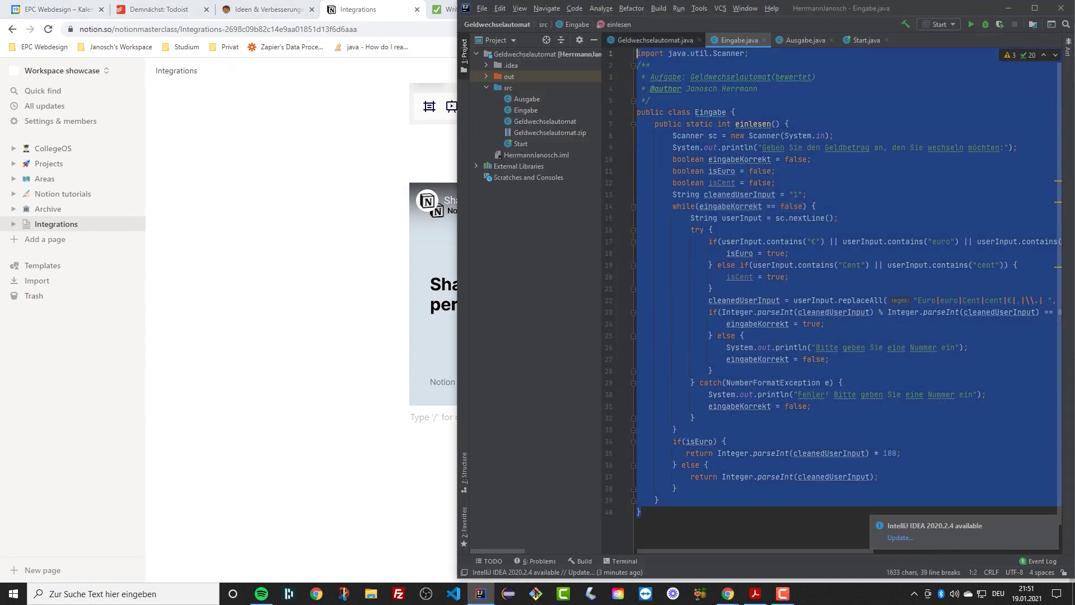
{"action": "left_click", "coordinate": [798, 159]}
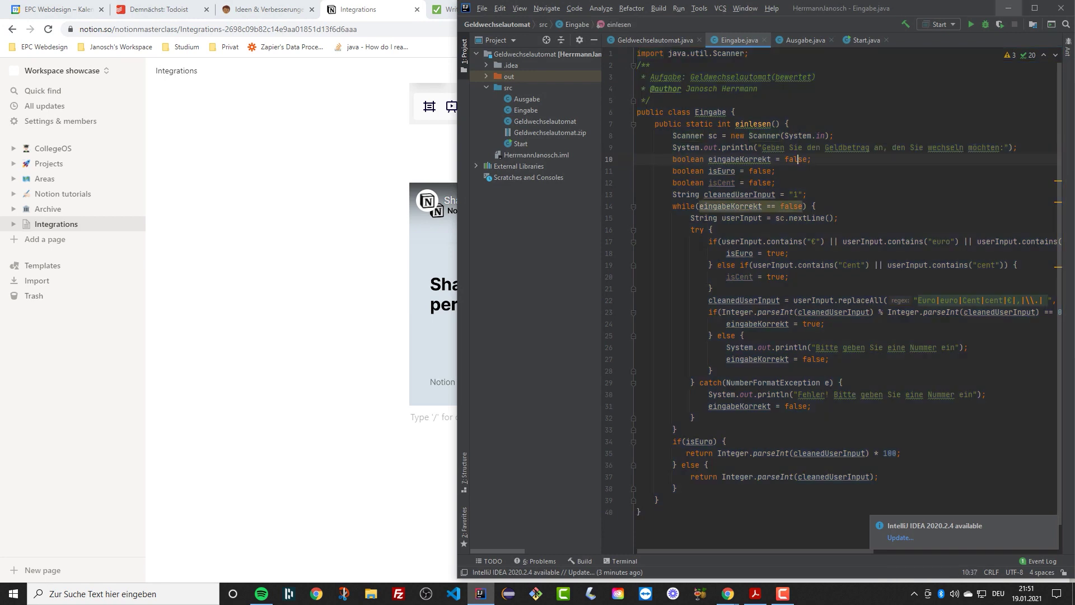
Step: Switch back to the Integrations page in Notion and paste the copied code into a new Code block below the video
{"action": "key", "text": "alt+Tab"}
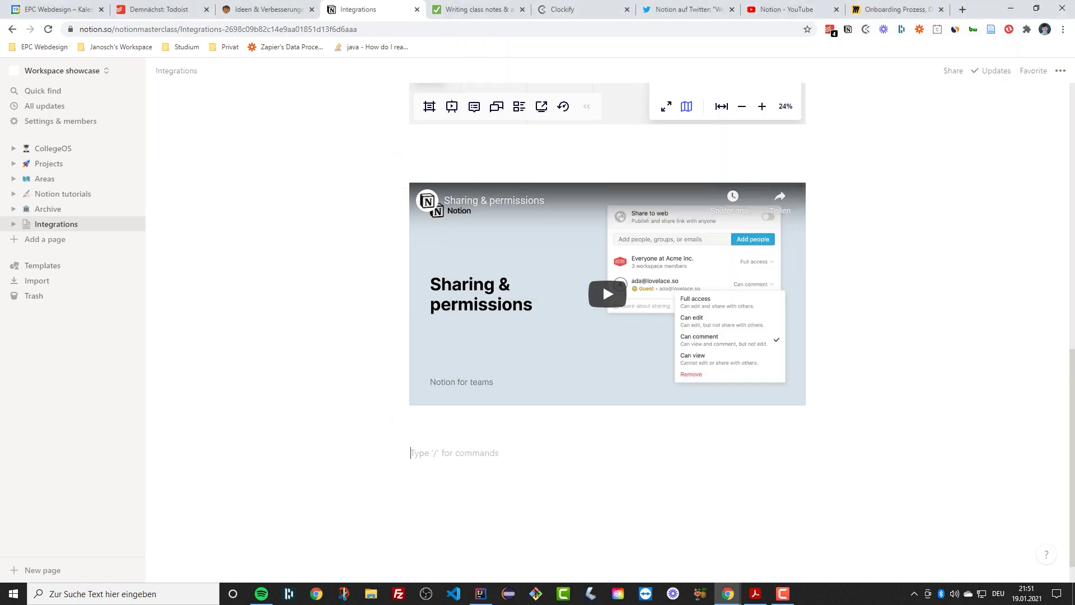
{"action": "type", "text": "/code"}
{"action": "key", "text": "Return"}
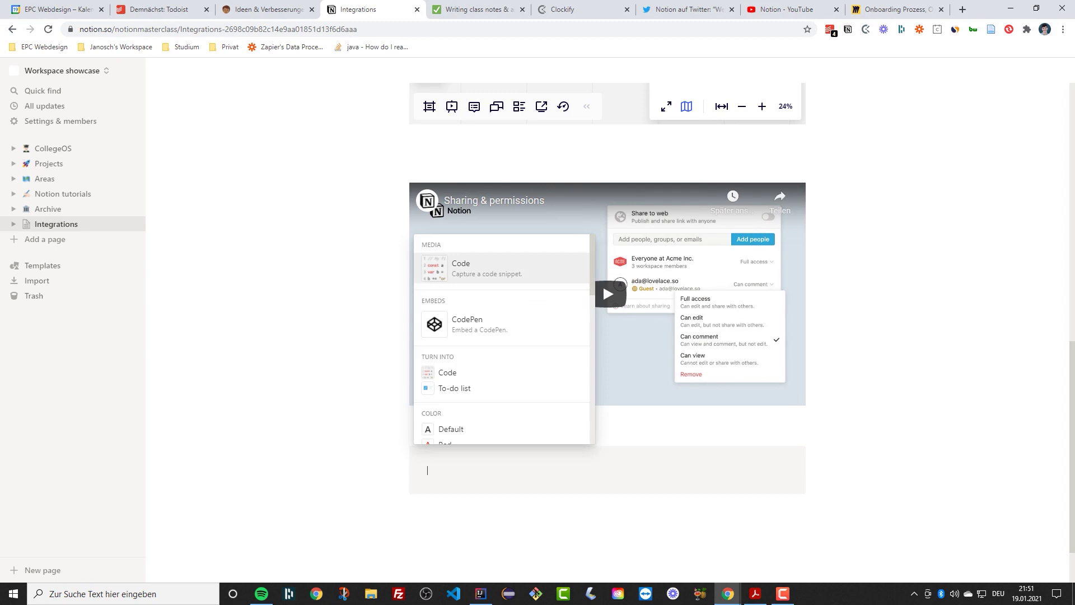
{"action": "key", "text": "ctrl+v"}
{"action": "scroll", "coordinate": [607, 336], "scroll_direction": "down", "scroll_amount": 4}
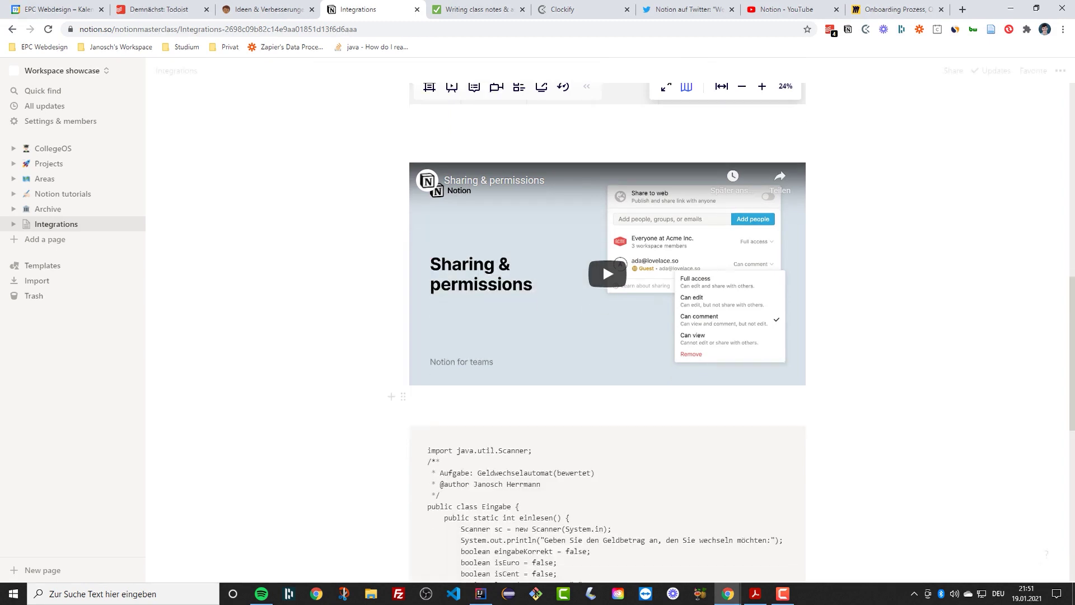
Step: Set the code block's language to Java
{"action": "left_click", "coordinate": [436, 232]}
{"action": "type", "text": "java"}
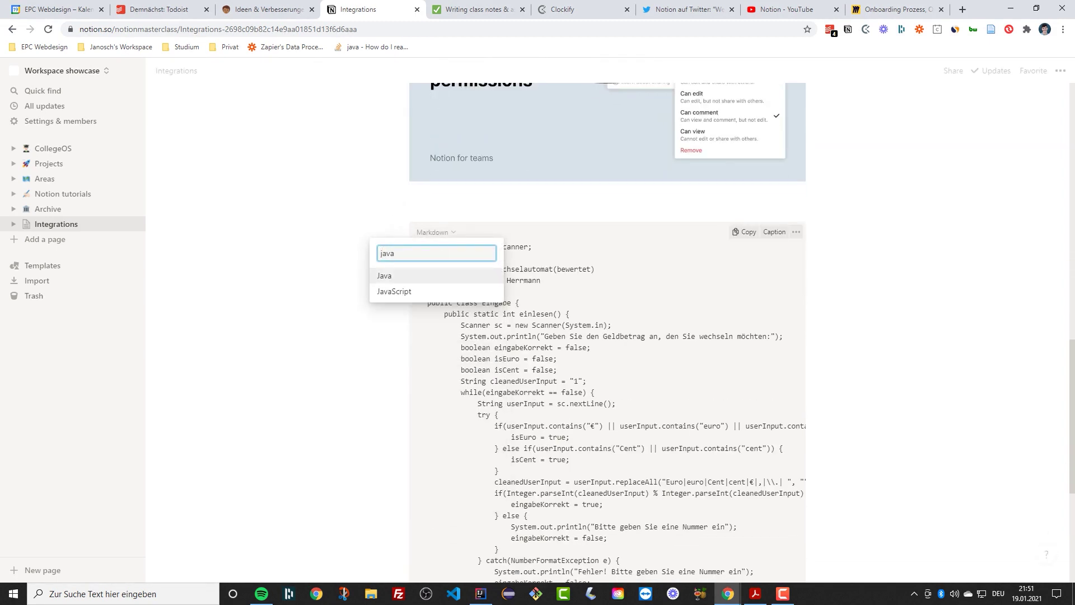
{"action": "key", "text": "Return"}
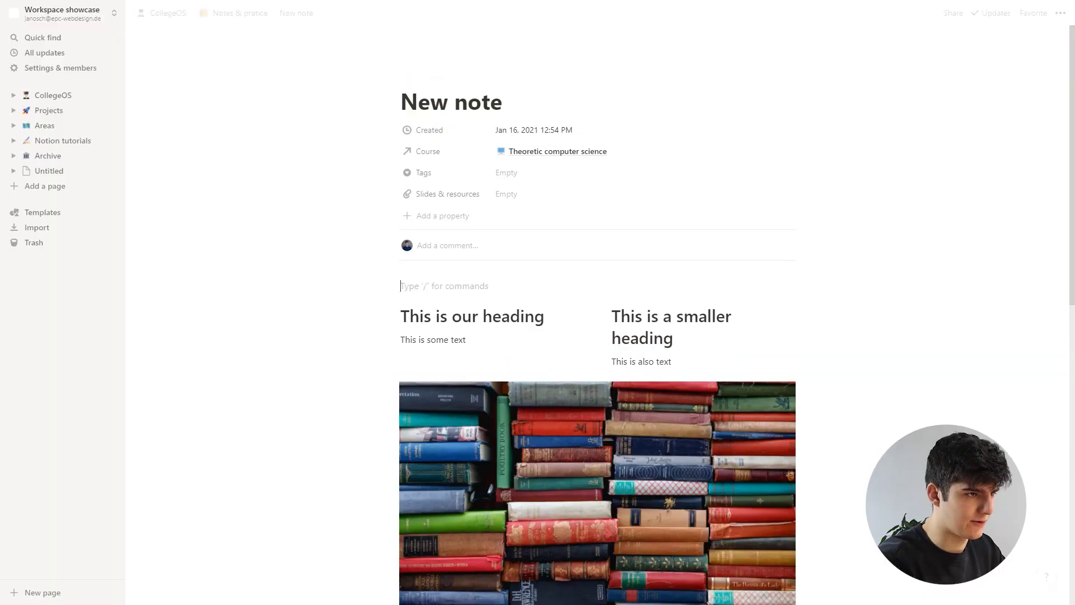
Step: Insert a Table of contents block above the two heading columns in the New note page
{"action": "type", "text": "/tabl"}
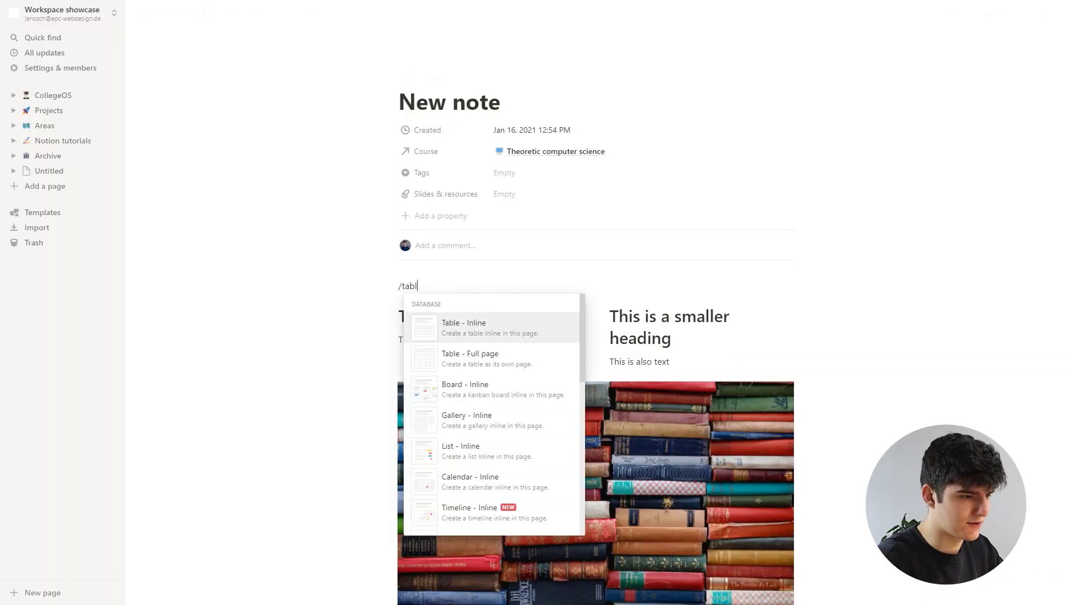
{"action": "key", "text": "BackSpace"}
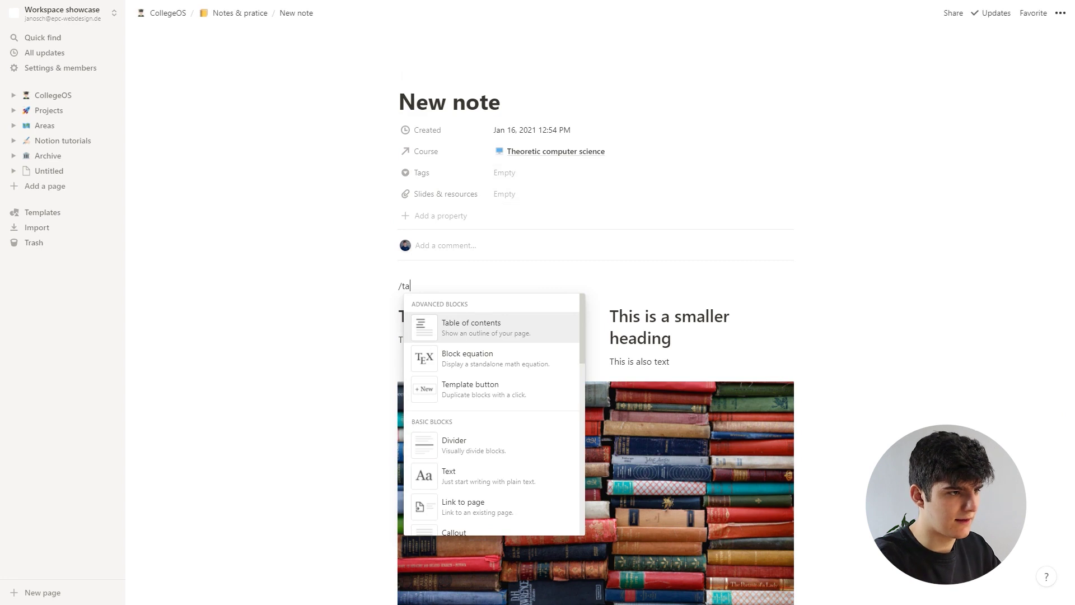
{"action": "key", "text": "Return"}
{"action": "scroll", "coordinate": [596, 291], "scroll_direction": "down", "scroll_amount": 1}
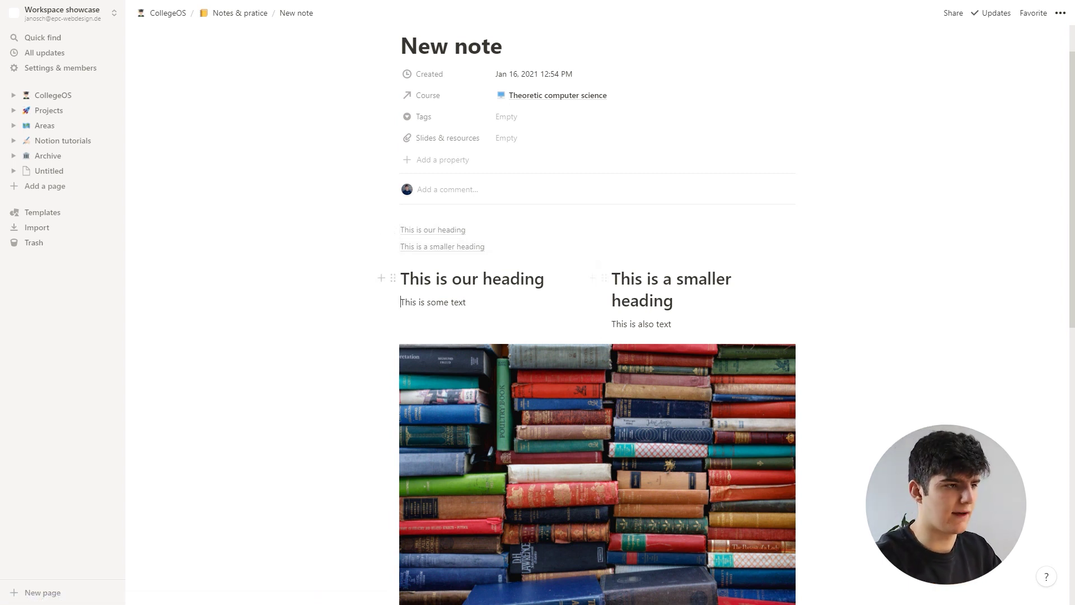
{"action": "scroll", "coordinate": [597, 347], "scroll_direction": "down", "scroll_amount": 2}
{"action": "scroll", "coordinate": [597, 347], "scroll_direction": "up", "scroll_amount": 1}
{"action": "left_click", "coordinate": [563, 223]}
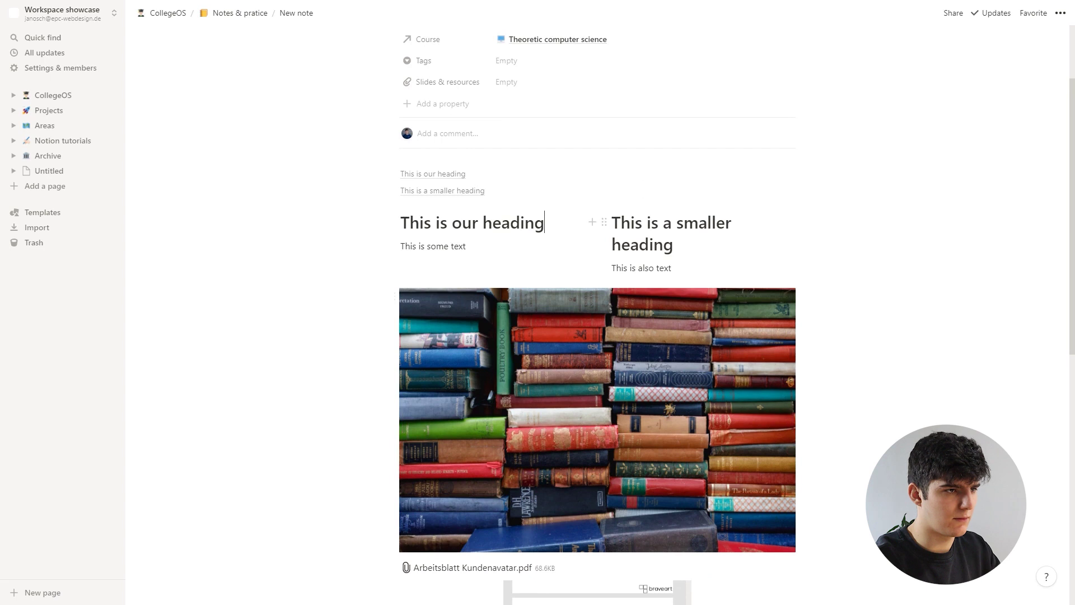
Step: Move "This is a smaller heading" and "This is also text" out of the second column to below "This is our heading"
{"action": "left_click_drag", "start_coordinate": [435, 231], "coordinate": [435, 234]}
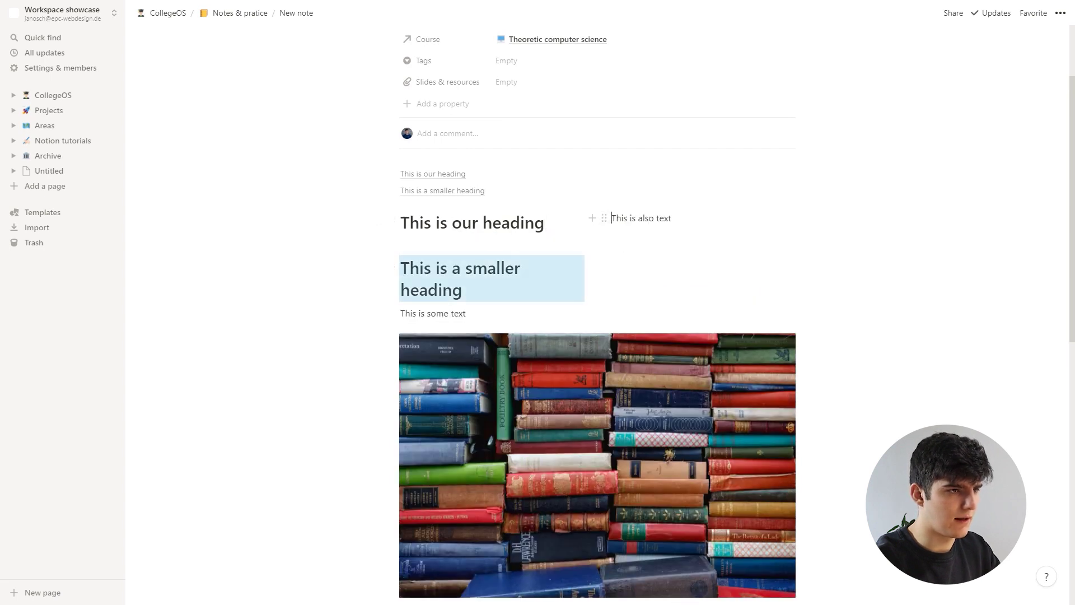
{"action": "left_click_drag", "start_coordinate": [604, 217], "coordinate": [535, 265]}
{"action": "left_click_drag", "start_coordinate": [462, 301], "coordinate": [462, 302]}
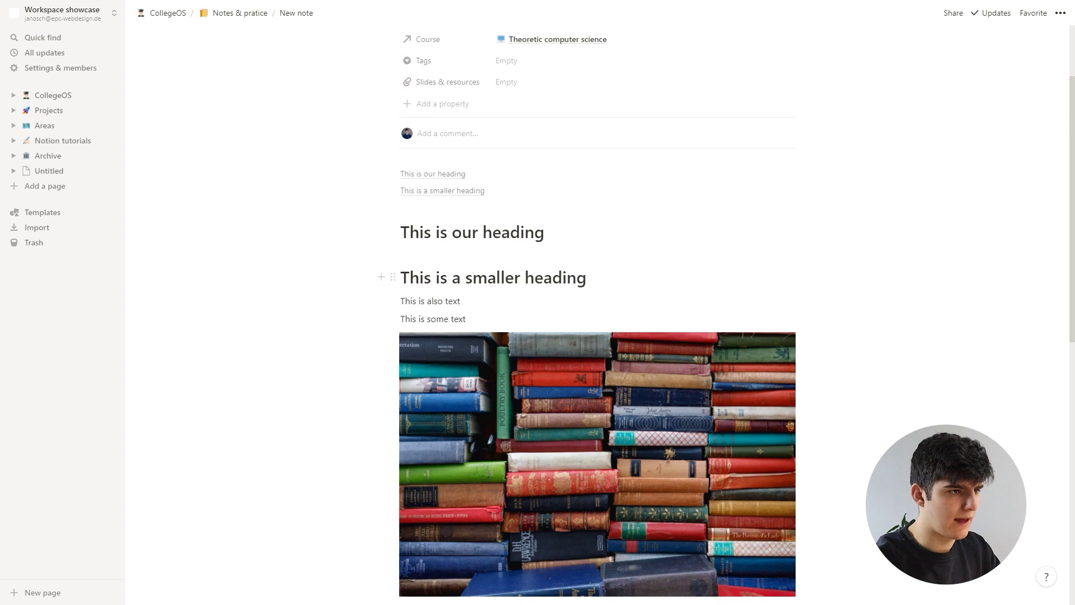
Step: Turn "This is a smaller heading" into a Heading 2 and jump to both headings from the table of contents
{"action": "type", "text": "/turn h2"}
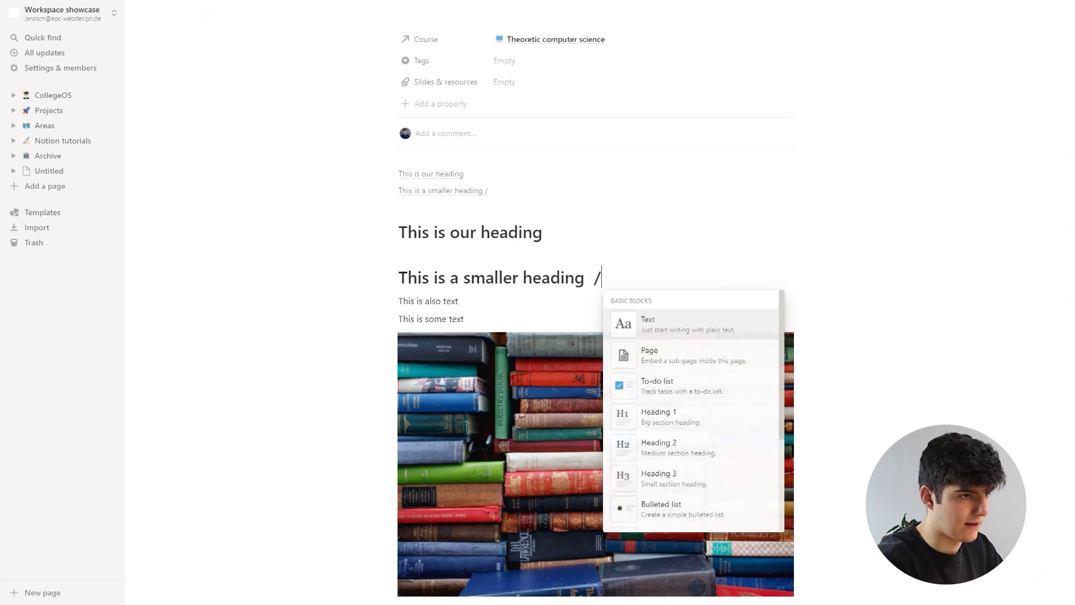
{"action": "key", "text": "Return"}
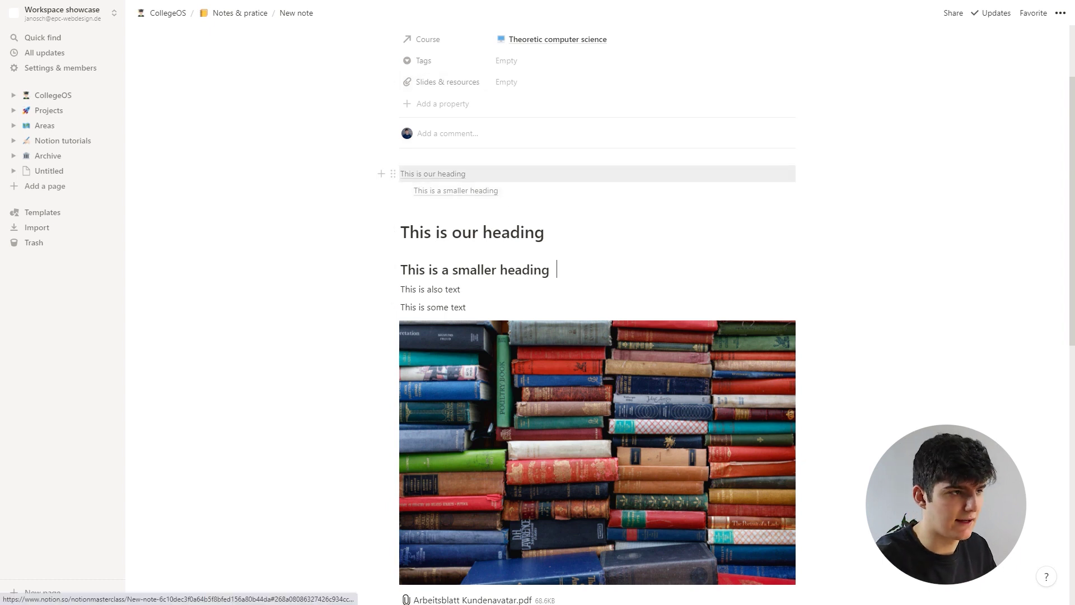
{"action": "left_click", "coordinate": [433, 174]}
{"action": "left_click", "coordinate": [455, 191]}
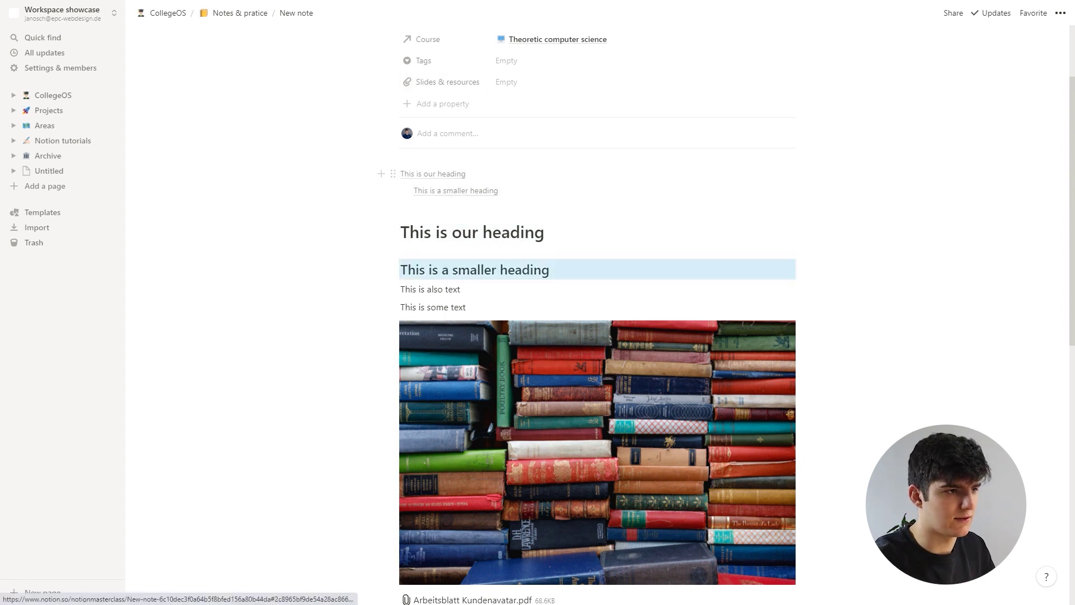
Step: Move "This is a smaller heading" to the end of the note and jump to it from the table of contents
{"action": "left_click_drag", "start_coordinate": [393, 269], "coordinate": [463, 399]}
{"action": "left_click_drag", "start_coordinate": [444, 438], "coordinate": [444, 437]}
{"action": "scroll", "coordinate": [444, 437], "scroll_direction": "up", "scroll_amount": 12}
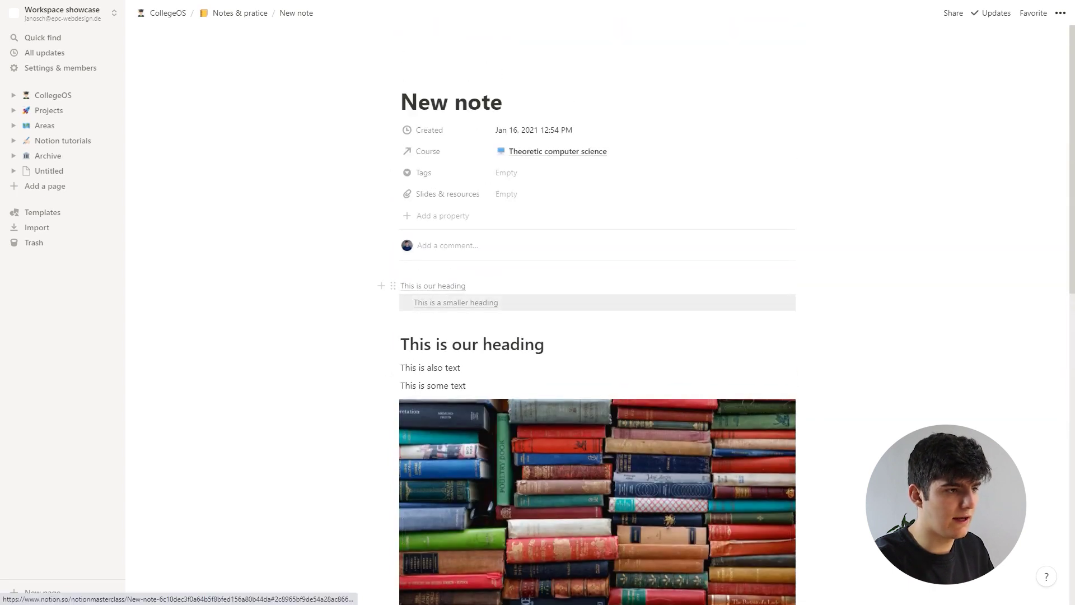
{"action": "left_click", "coordinate": [455, 303]}
{"action": "left_click", "coordinate": [557, 413]}
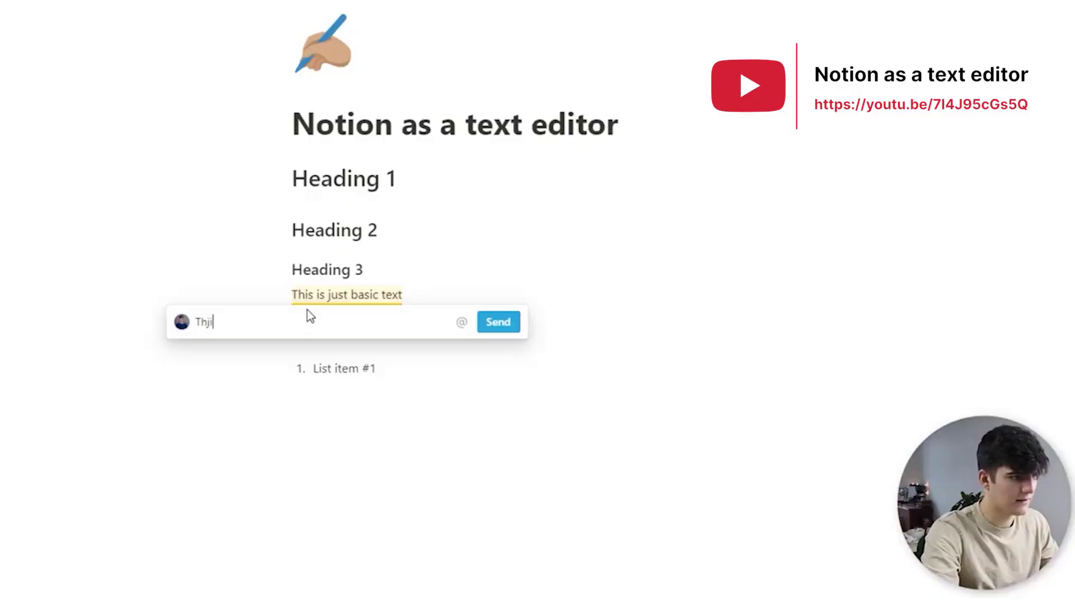
Step: Write the comment "This is a comment" on the line "This is just basic text" in the Notion as a text editor page
{"action": "type", "text": "s is a co"}
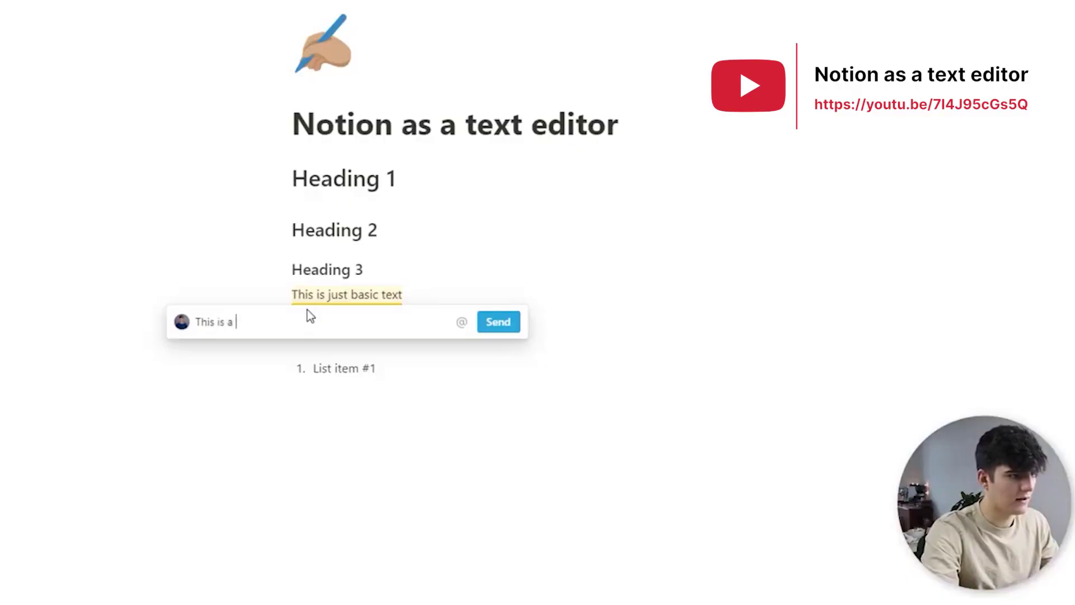
{"action": "type", "text": "mment"}
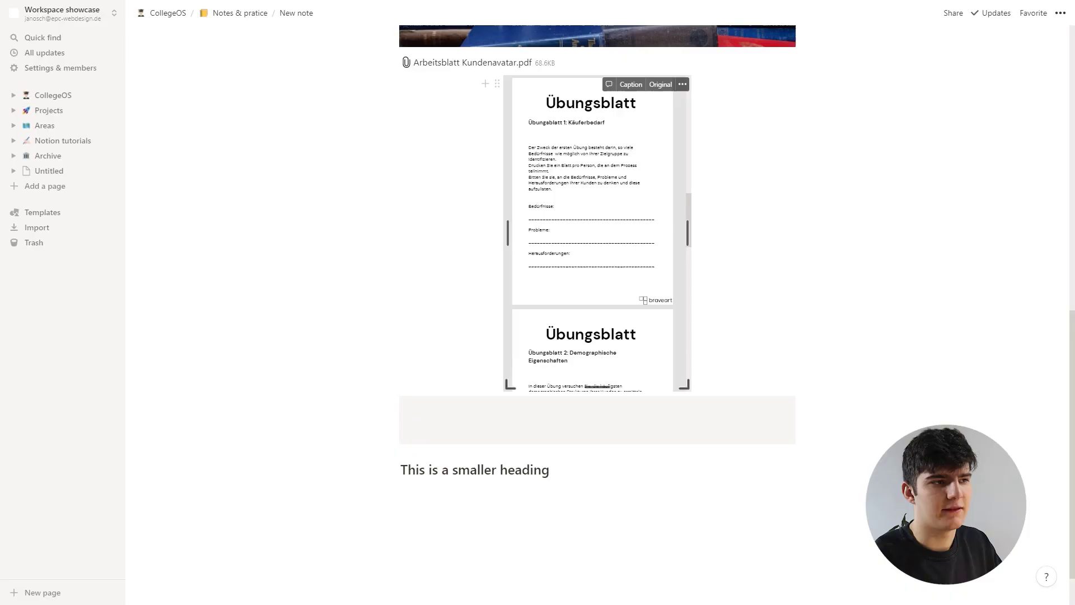
Step: Insert a Heading 3 block reading "This is a heading" directly below the empty code block in the New note page
{"action": "scroll", "coordinate": [597, 233], "scroll_direction": "up", "scroll_amount": 5}
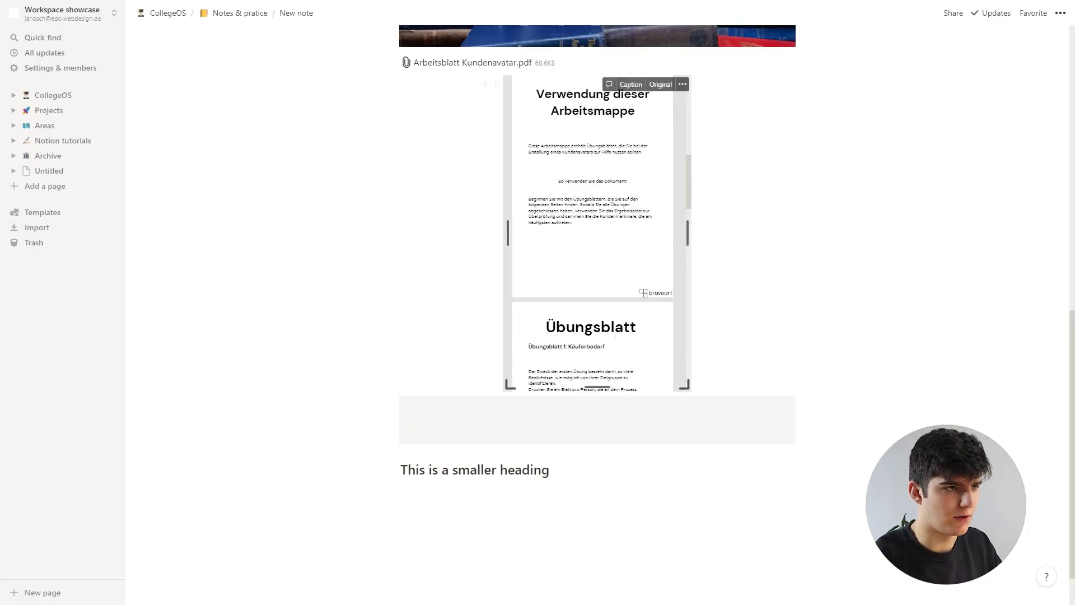
{"action": "scroll", "coordinate": [597, 420], "scroll_direction": "up", "scroll_amount": 2}
{"action": "scroll", "coordinate": [597, 419], "scroll_direction": "down", "scroll_amount": 2}
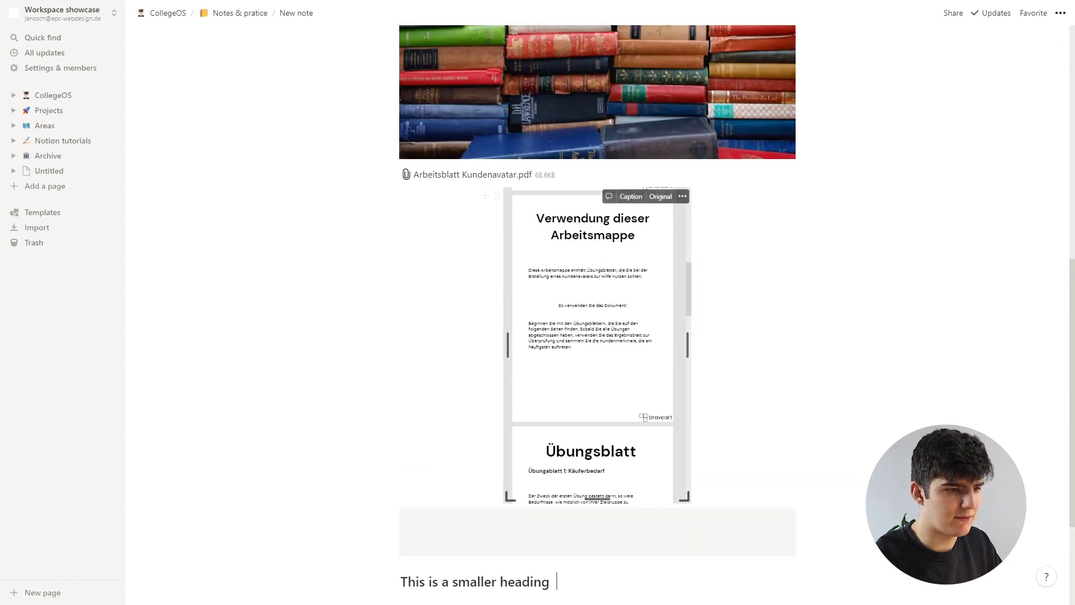
{"action": "left_click", "coordinate": [417, 532]}
{"action": "scroll", "coordinate": [597, 280], "scroll_direction": "down", "scroll_amount": 3}
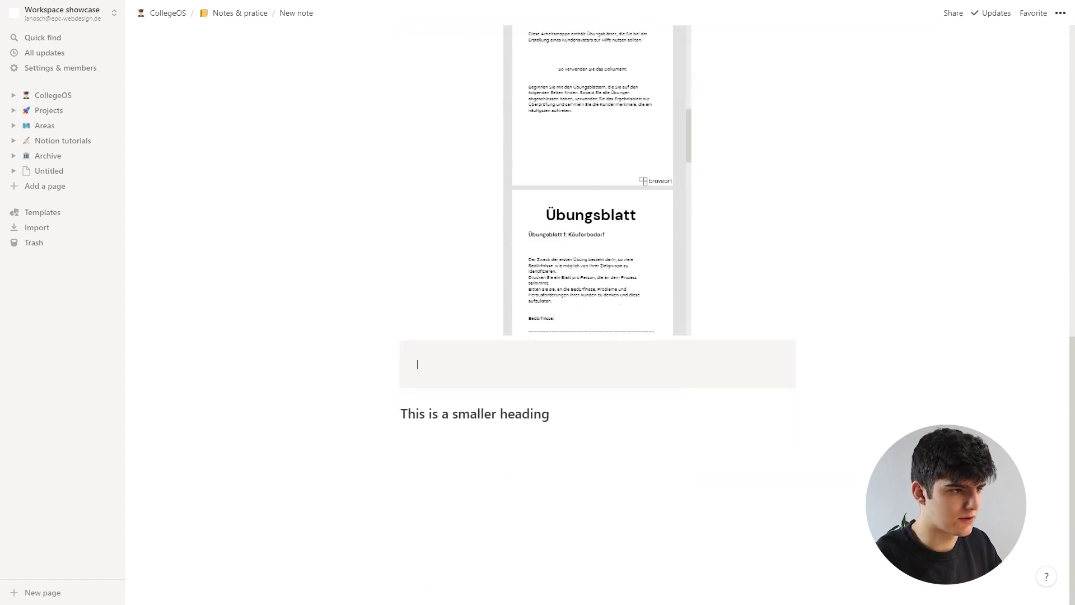
{"action": "left_click", "coordinate": [381, 348]}
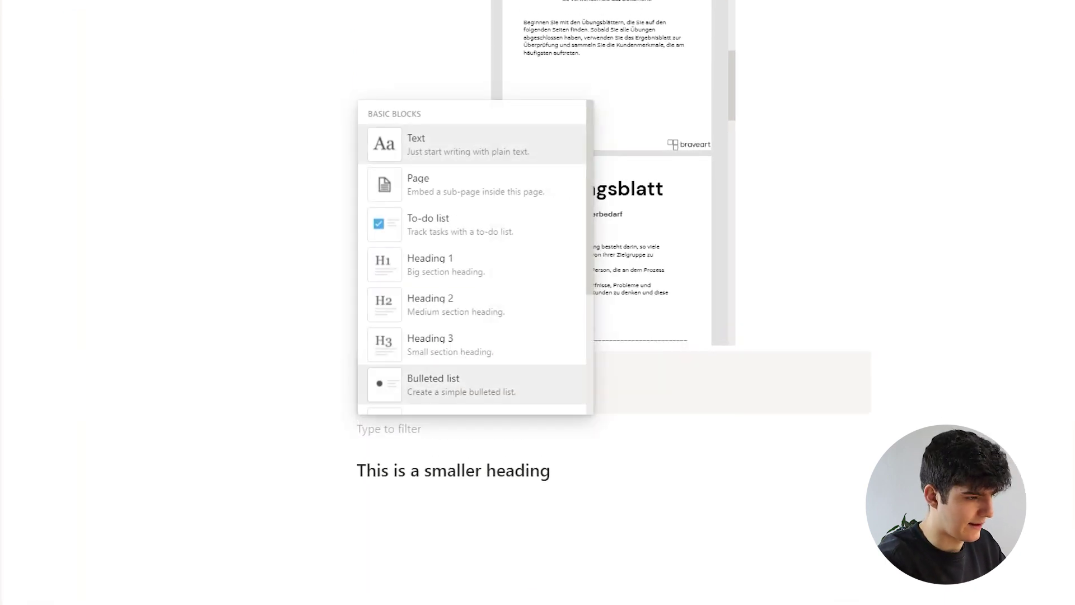
{"action": "type", "text": "/h"}
{"action": "key", "text": "BackSpace"}
{"action": "key", "text": "BackSpace"}
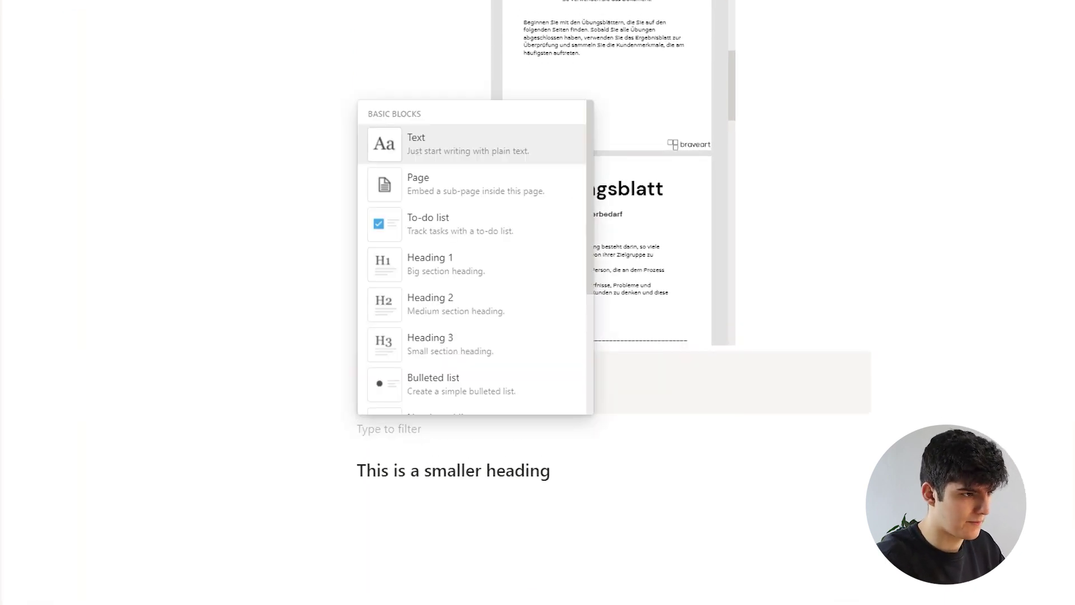
{"action": "type", "text": "h3"}
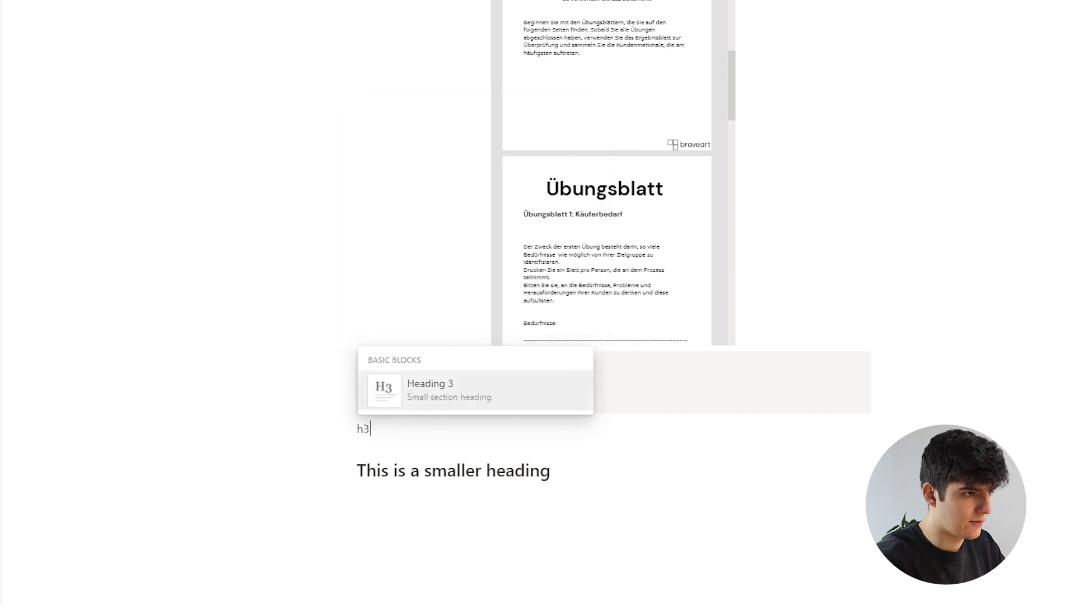
{"action": "key", "text": "Return"}
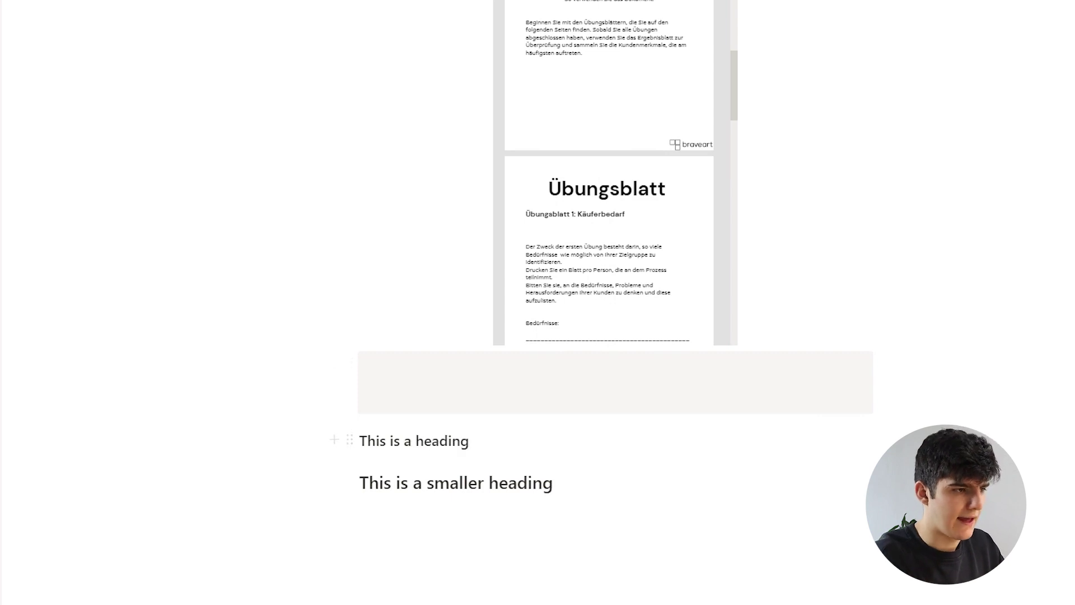
Step: Move "This is a heading" beside the embedded PDF so the two form columns
{"action": "left_click_drag", "start_coordinate": [864, 3], "coordinate": [811, 391]}
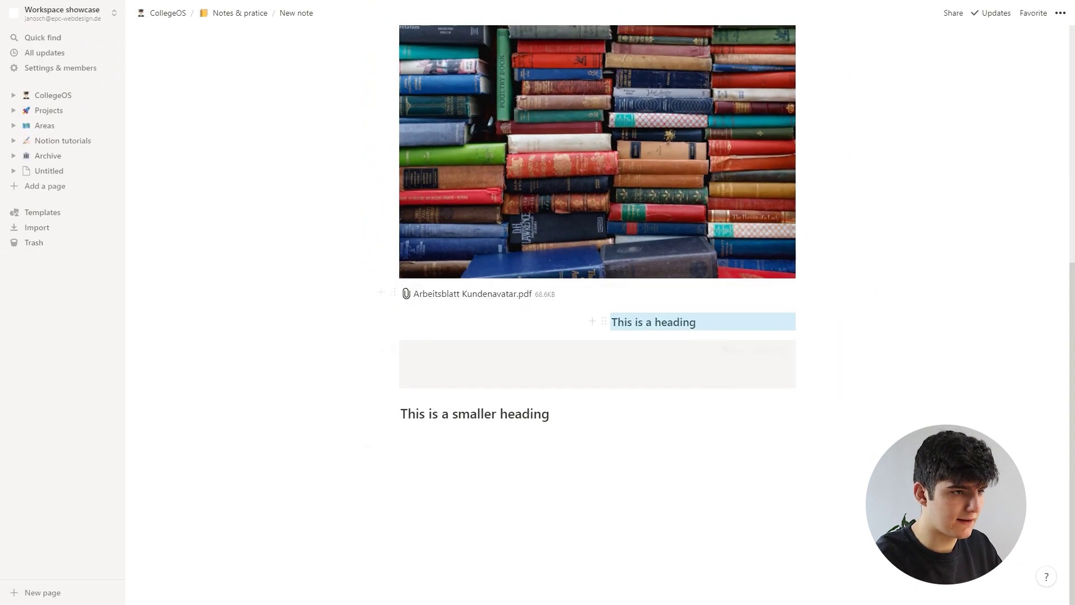
{"action": "key", "text": "ctrl+v"}
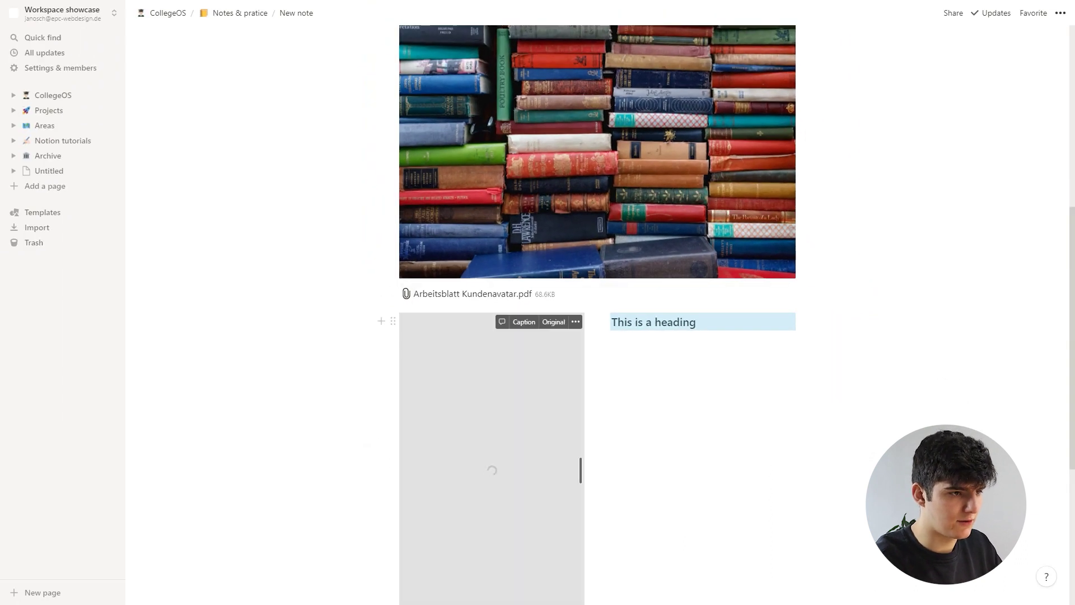
{"action": "scroll", "coordinate": [504, 364], "scroll_direction": "down", "scroll_amount": 4}
{"action": "scroll", "coordinate": [504, 364], "scroll_direction": "up", "scroll_amount": 5}
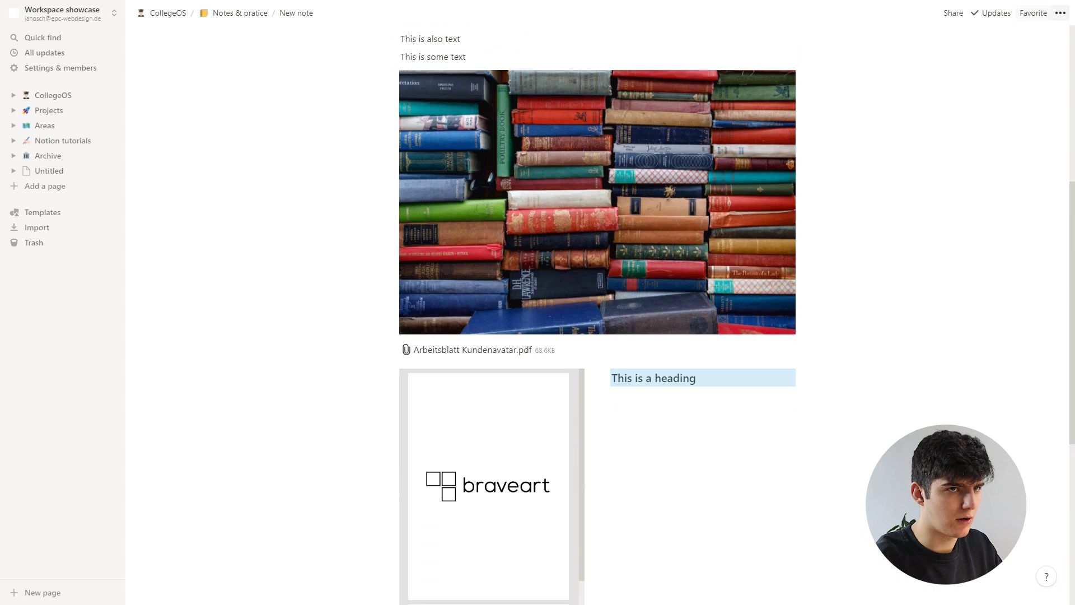
Step: Turn on Full width for the New note page
{"action": "left_click", "coordinate": [1060, 13]}
{"action": "left_click", "coordinate": [1052, 108]}
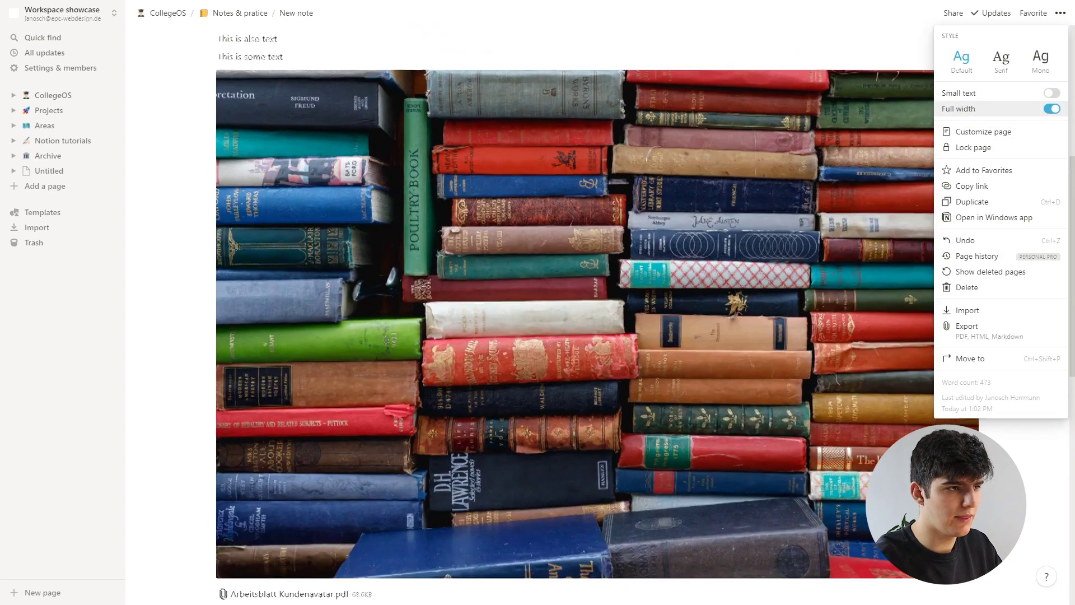
{"action": "key", "text": "Escape"}
Step: Widen the embedded PDF to fill the whole width of its column
{"action": "scroll", "coordinate": [597, 313], "scroll_direction": "down", "scroll_amount": 3}
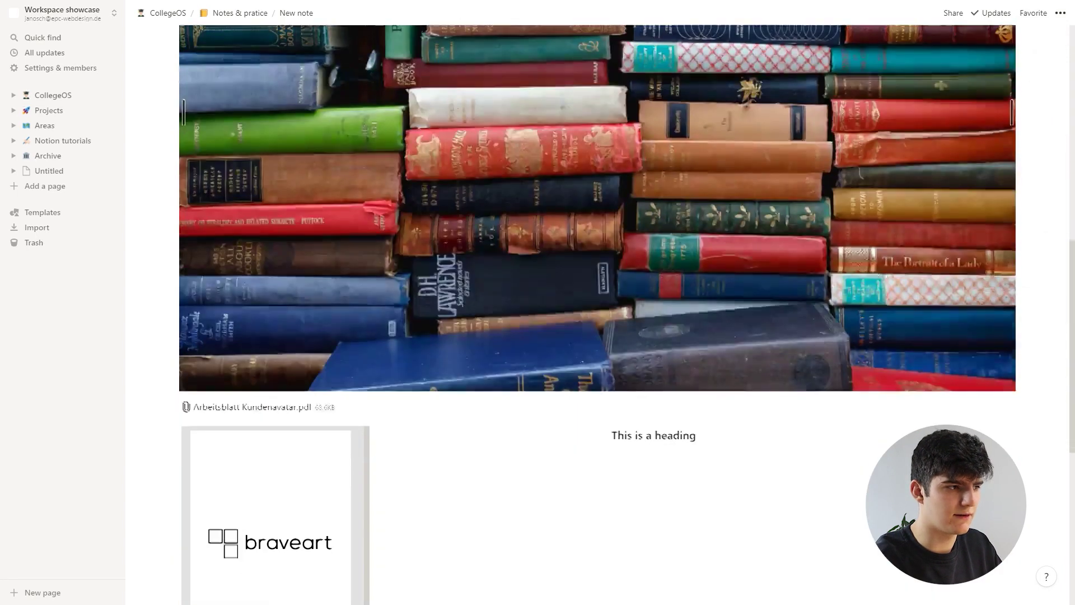
{"action": "scroll", "coordinate": [596, 314], "scroll_direction": "down", "scroll_amount": 3}
{"action": "scroll", "coordinate": [596, 313], "scroll_direction": "down", "scroll_amount": 2}
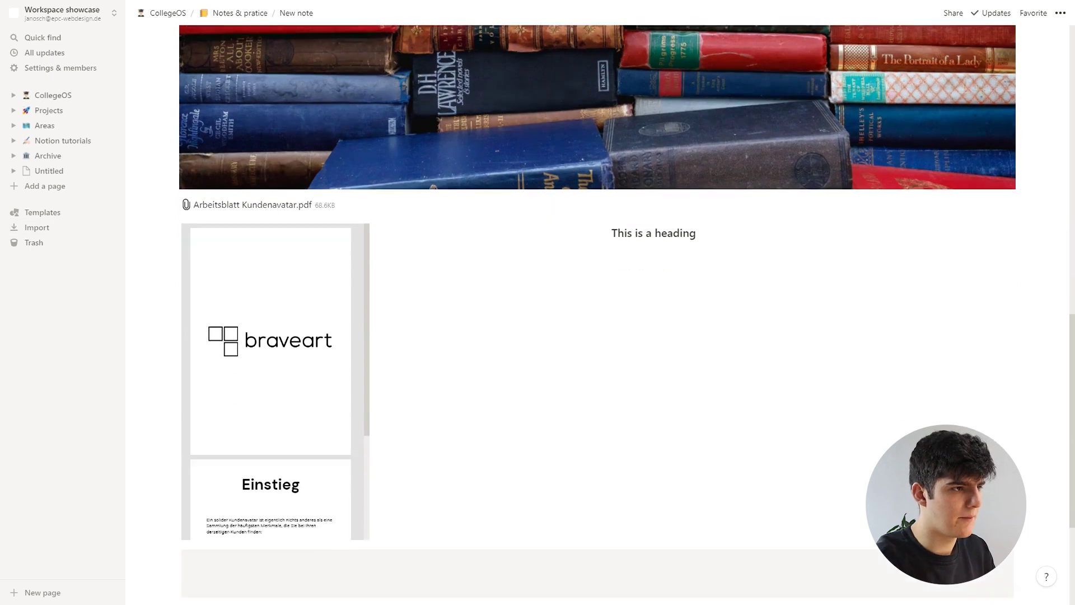
{"action": "left_click_drag", "start_coordinate": [363, 466], "coordinate": [576, 466]}
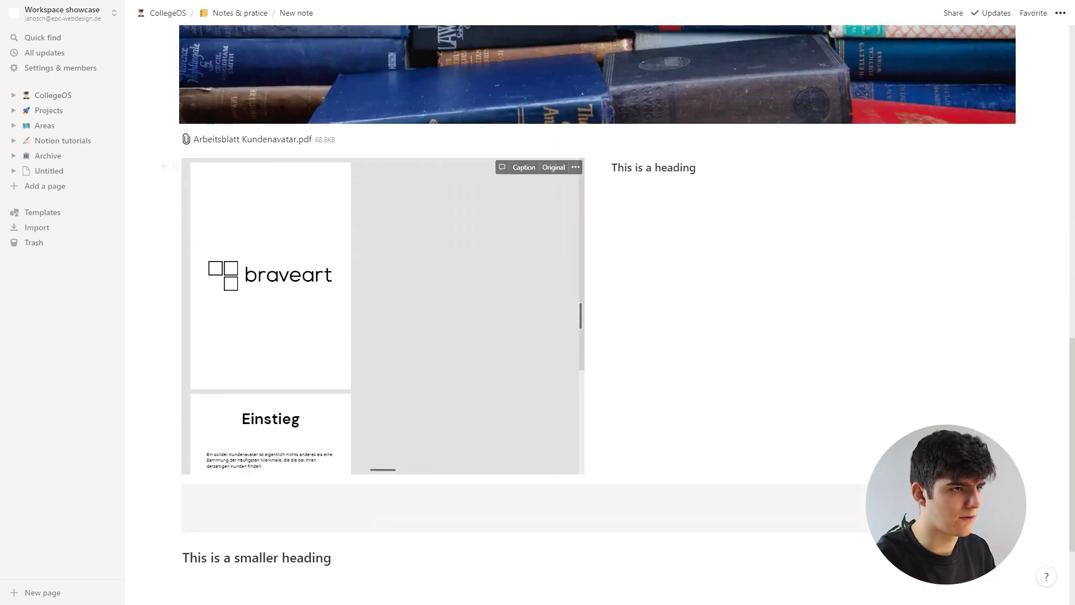
Step: Page through the embedded PDF and start a bulleted list under "This is a heading" in the column beside it
{"action": "scroll", "coordinate": [596, 314], "scroll_direction": "up", "scroll_amount": 1}
{"action": "scroll", "coordinate": [597, 314], "scroll_direction": "down", "scroll_amount": 2}
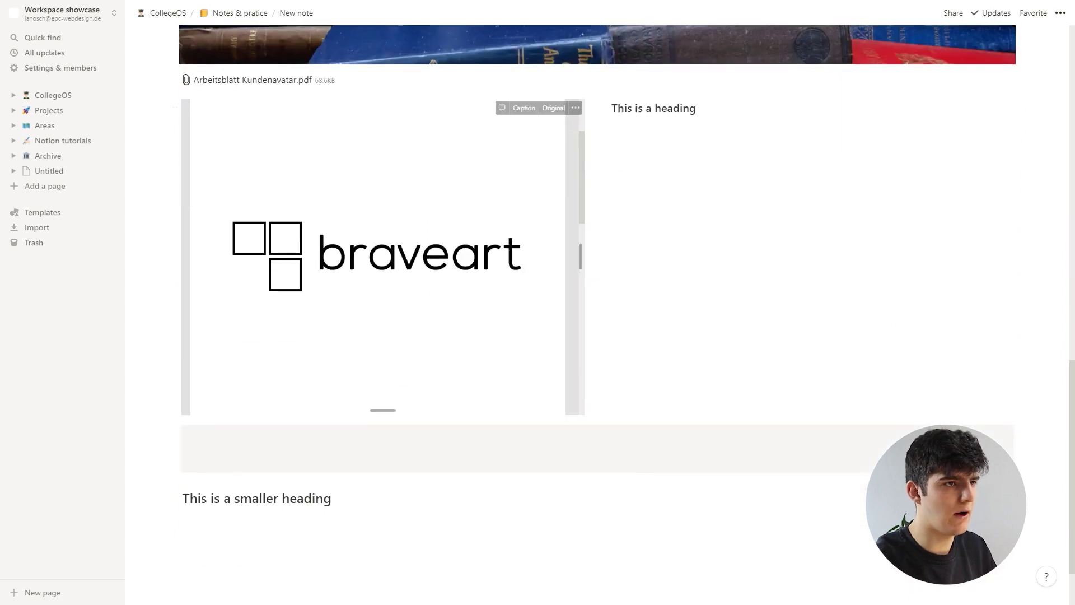
{"action": "scroll", "coordinate": [596, 313], "scroll_direction": "down", "scroll_amount": 1}
{"action": "scroll", "coordinate": [378, 223], "scroll_direction": "down", "scroll_amount": 6}
{"action": "scroll", "coordinate": [596, 313], "scroll_direction": "up", "scroll_amount": 2}
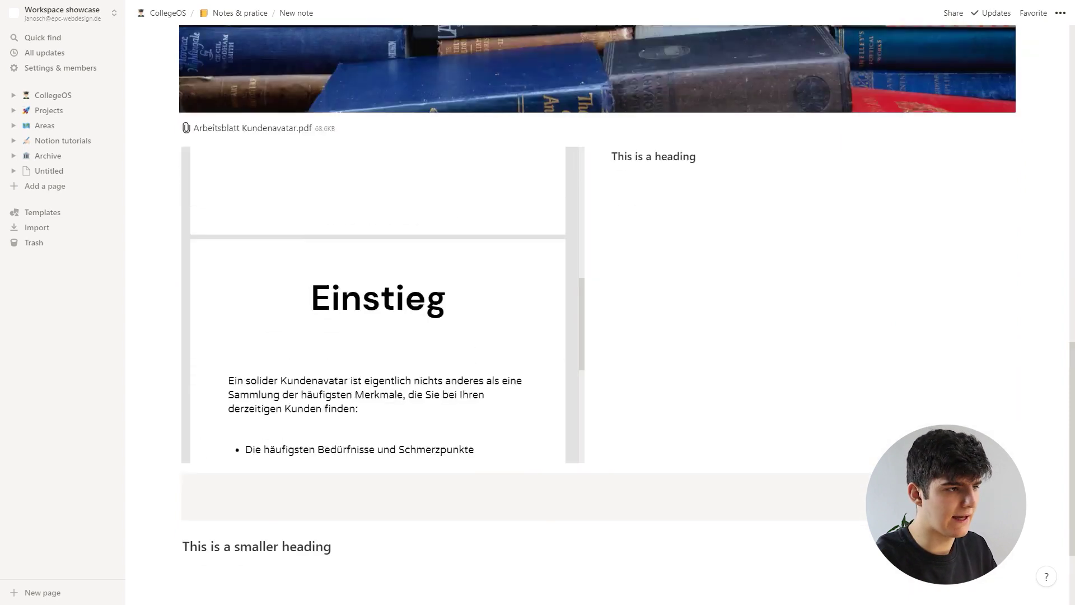
{"action": "scroll", "coordinate": [596, 313], "scroll_direction": "up", "scroll_amount": 1}
{"action": "scroll", "coordinate": [378, 364], "scroll_direction": "down", "scroll_amount": 8}
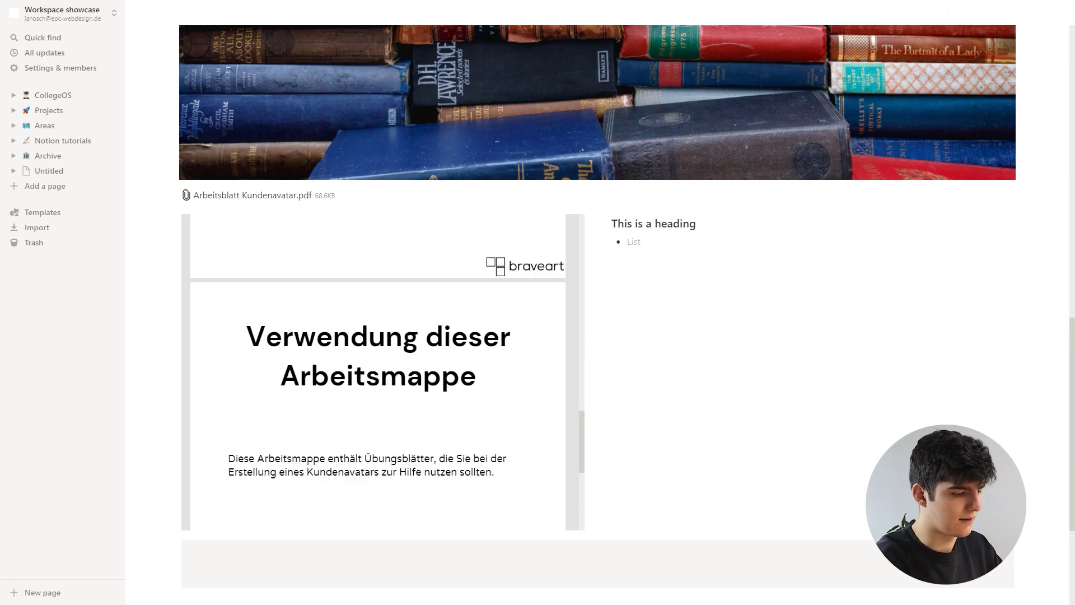
{"action": "scroll", "coordinate": [378, 370], "scroll_direction": "down", "scroll_amount": 5}
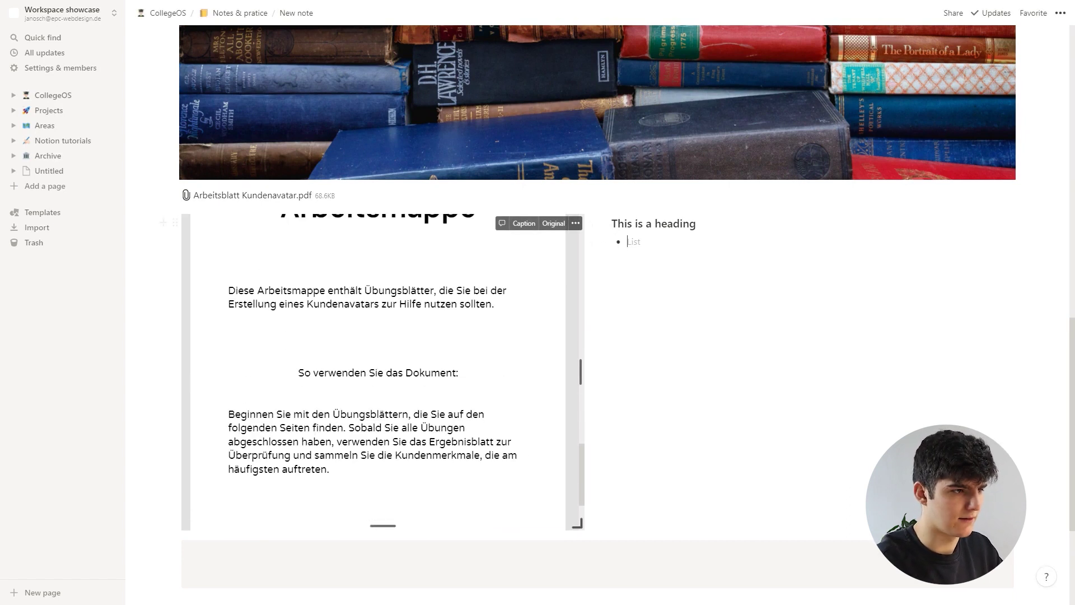
{"action": "scroll", "coordinate": [378, 370], "scroll_direction": "down", "scroll_amount": 6}
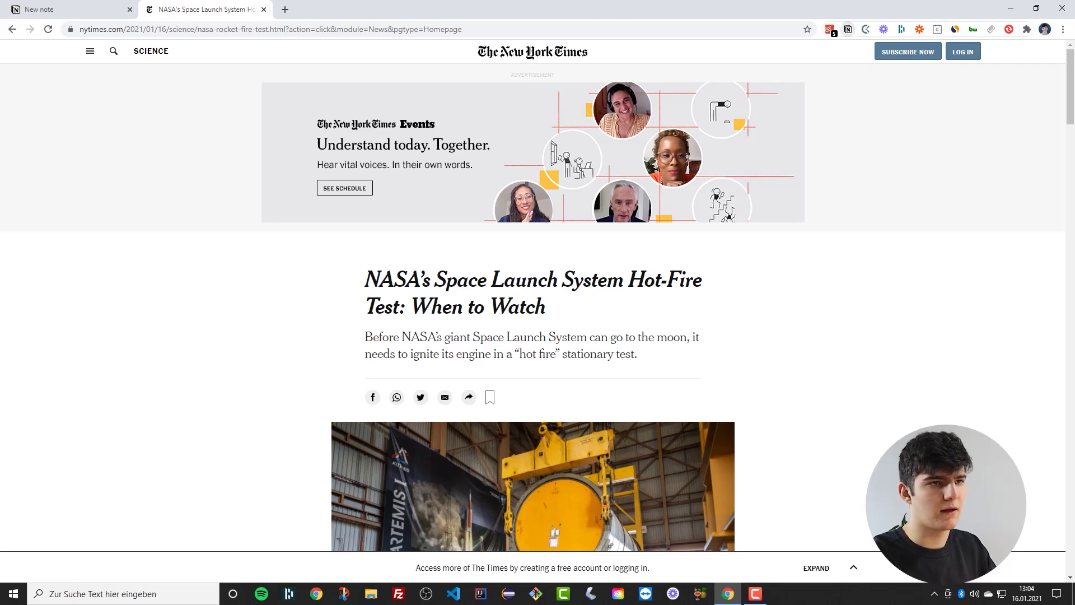
Step: Open the Notion web clipper on the New York Times NASA article and set its workspace to Workspace showcase
{"action": "left_click", "coordinate": [848, 29]}
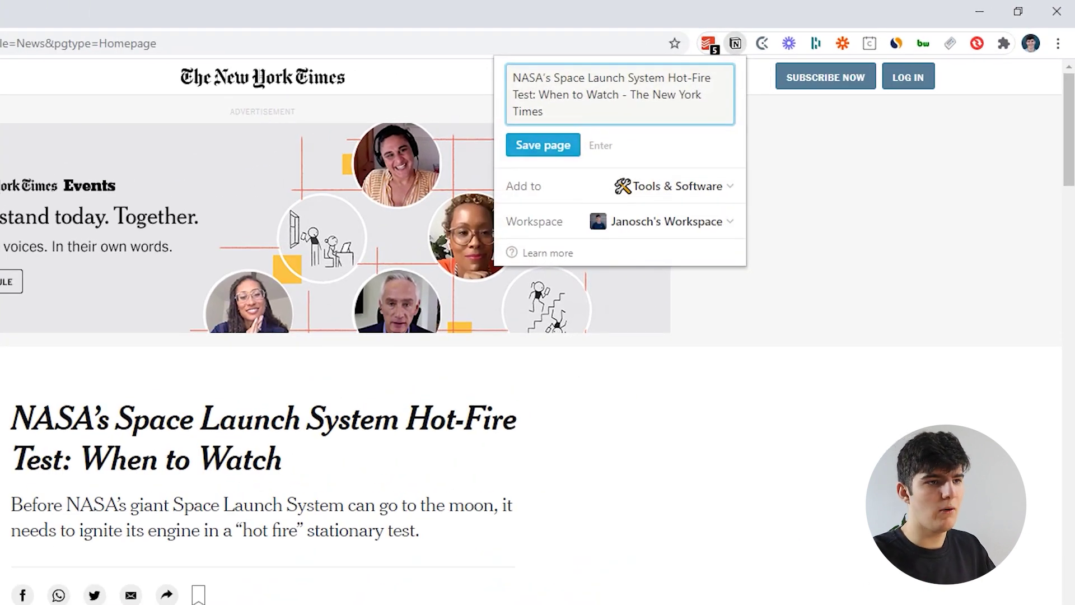
{"action": "left_click", "coordinate": [666, 221]}
{"action": "left_click", "coordinate": [593, 172]}
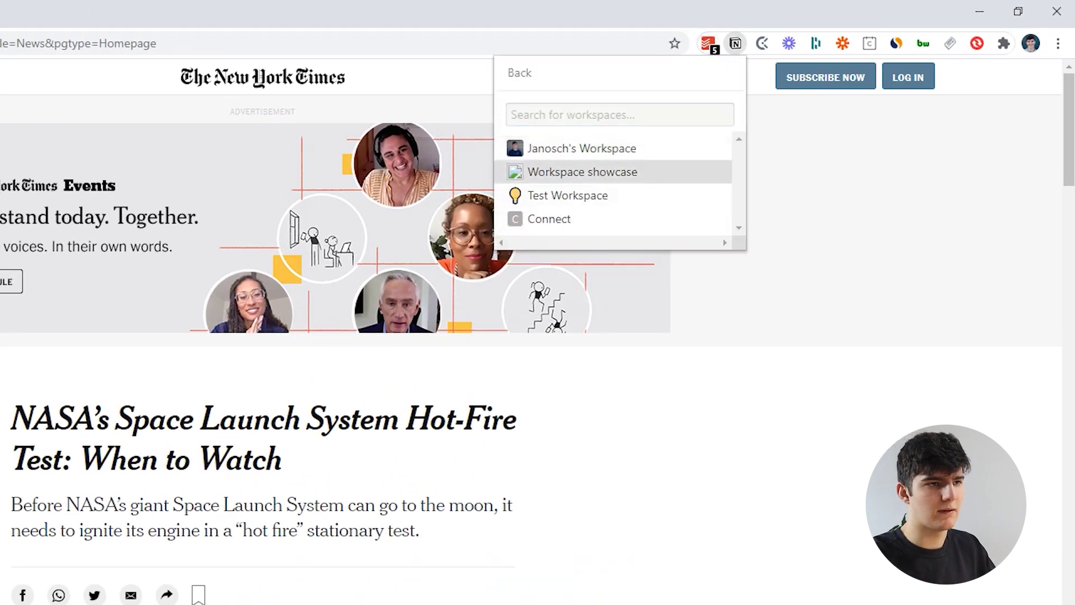
{"action": "left_click", "coordinate": [583, 171]}
Step: Set the New note page as the clip's destination and save the article to it
{"action": "left_click", "coordinate": [666, 190]}
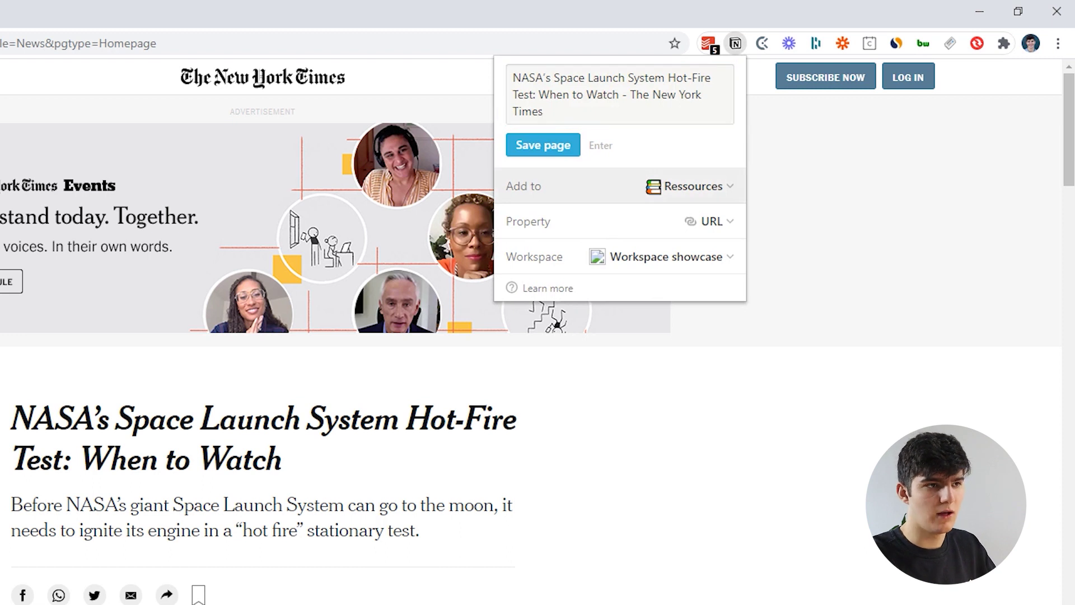
{"action": "type", "text": "N"}
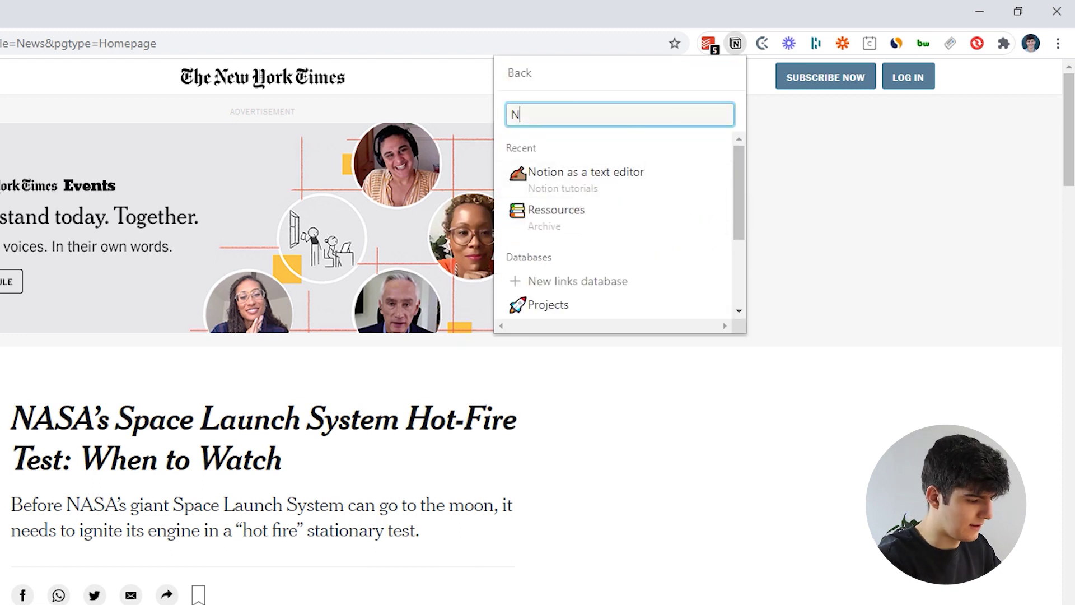
{"action": "type", "text": "ew note"}
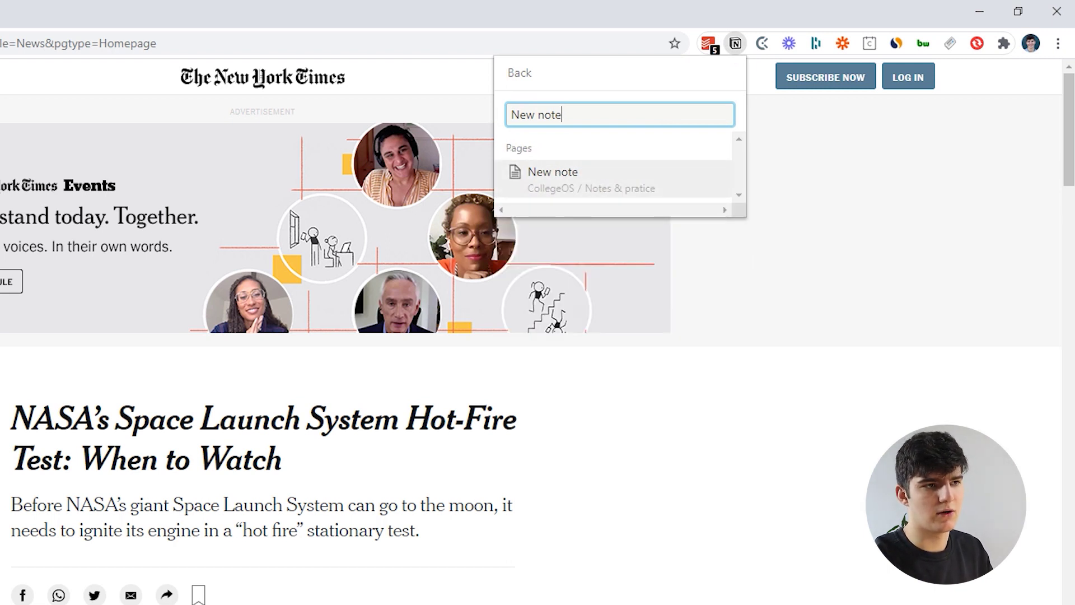
{"action": "key", "text": "Return"}
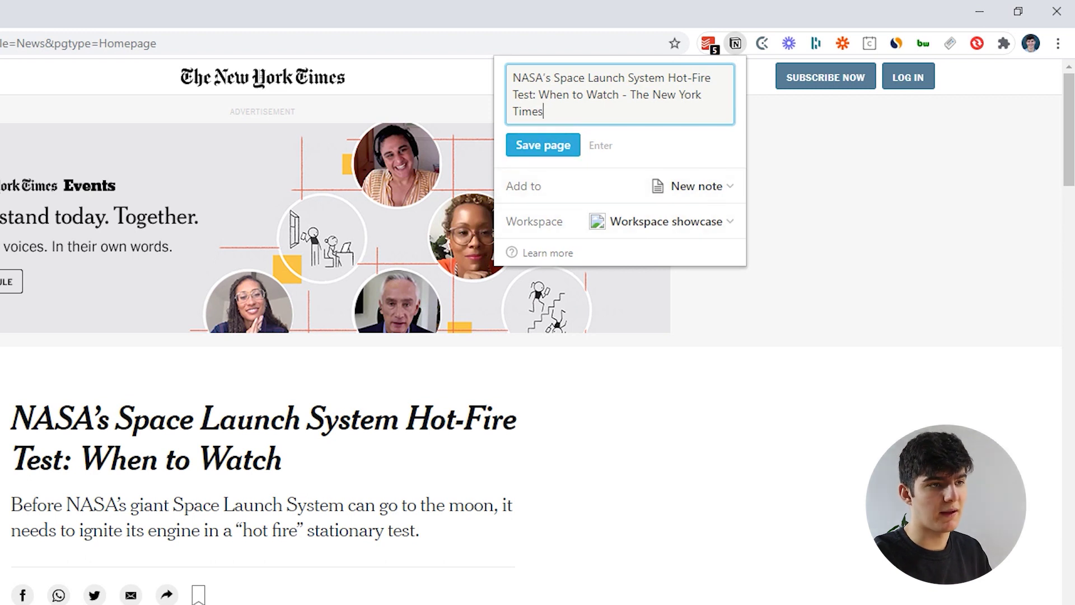
{"action": "key", "text": "Return"}
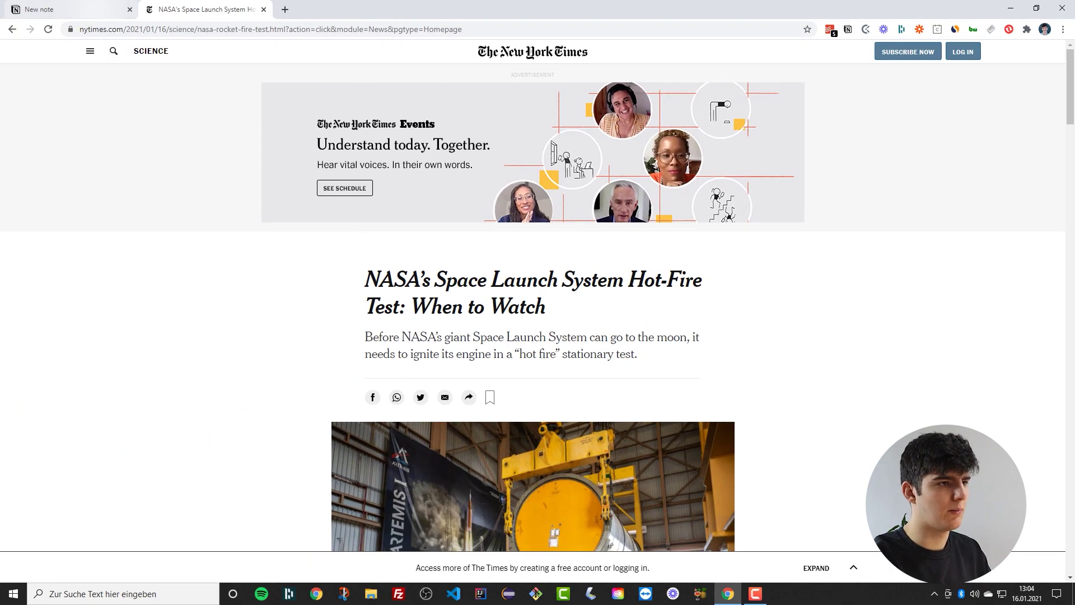
Step: Return to the New note page in Notion and open the clipped NASA article page at its end
{"action": "left_click", "coordinate": [84, 10]}
{"action": "scroll", "coordinate": [375, 223], "scroll_direction": "down", "scroll_amount": 10}
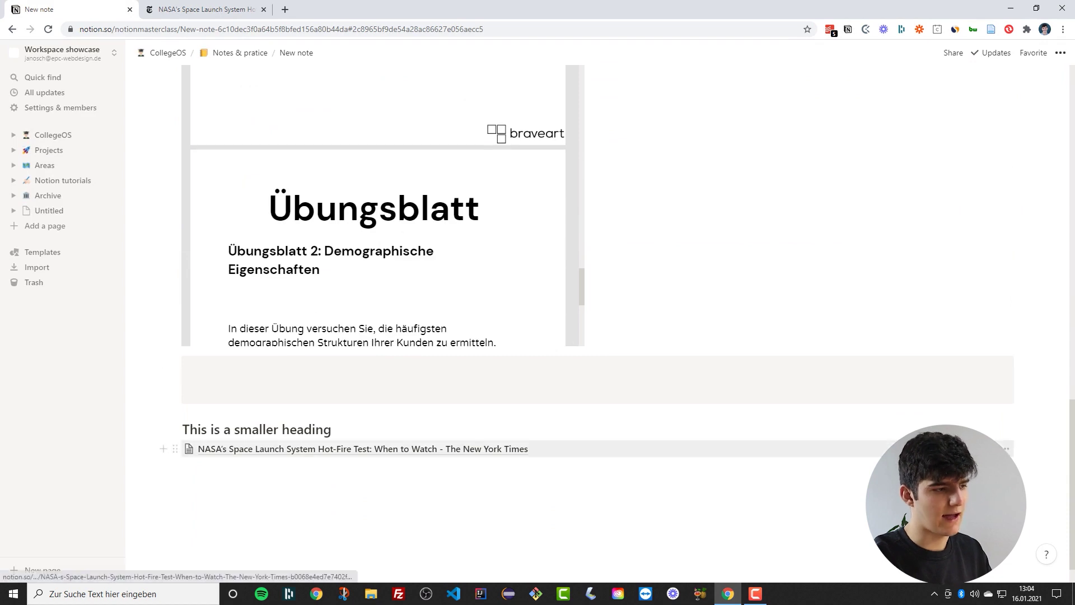
{"action": "left_click", "coordinate": [363, 448]}
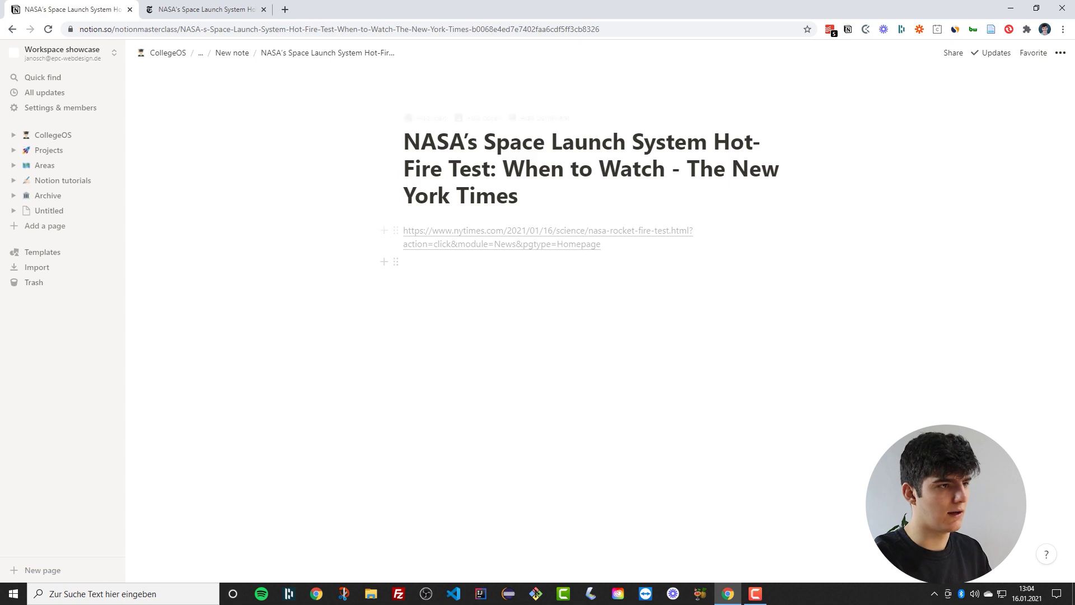